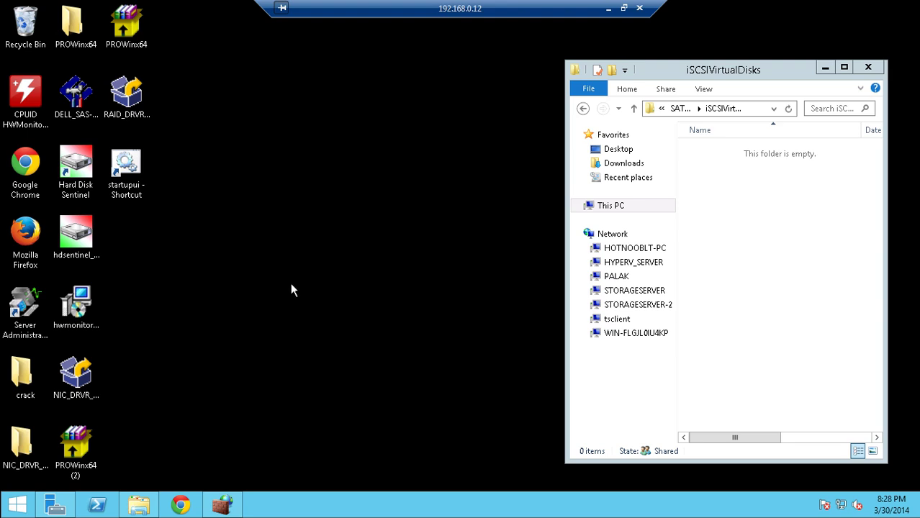
- Browse STORAGESERVER's shares, confirm STORAGESERVER-2 is unreachable after two network errors, then close the window
mouse_move(57, 509)
click(632, 291)
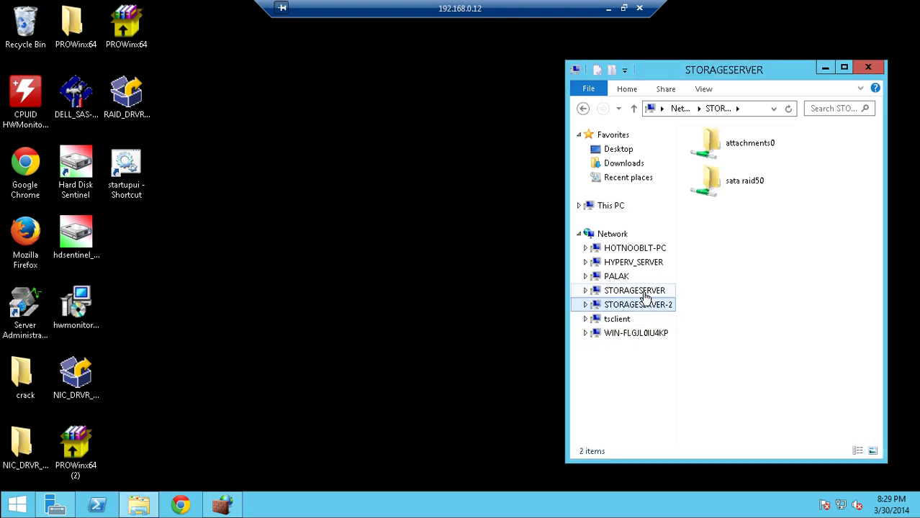
click(638, 303)
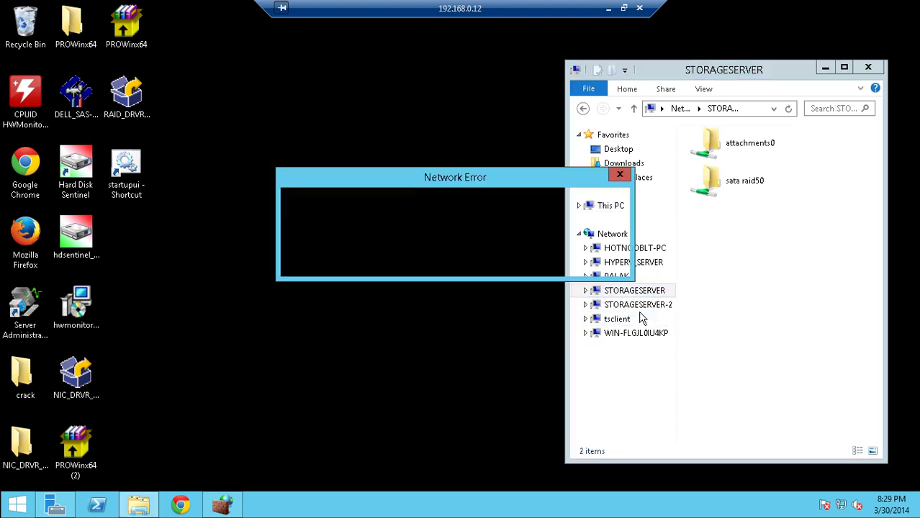
click(592, 263)
click(638, 303)
click(591, 263)
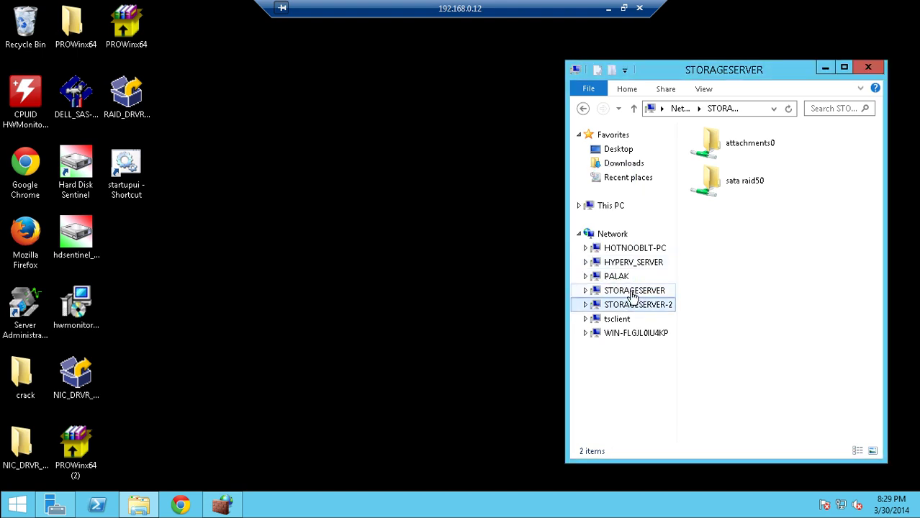
click(632, 291)
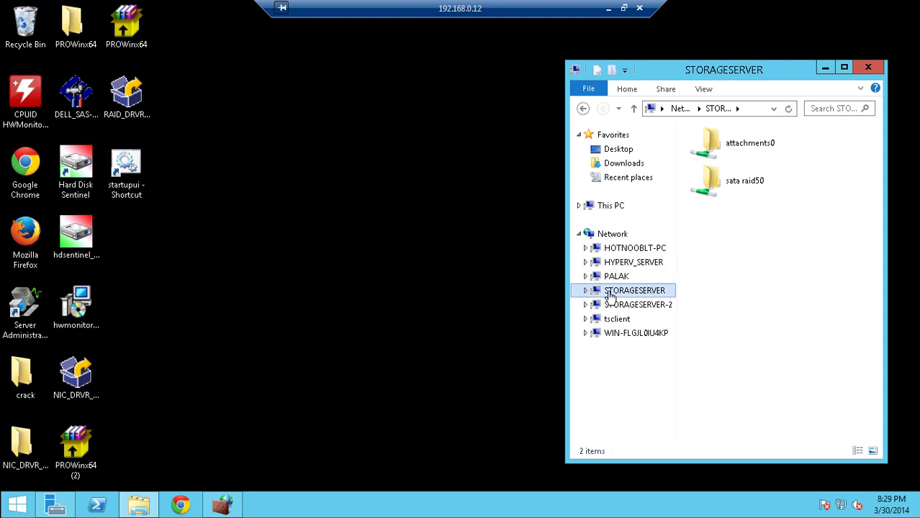
click(865, 69)
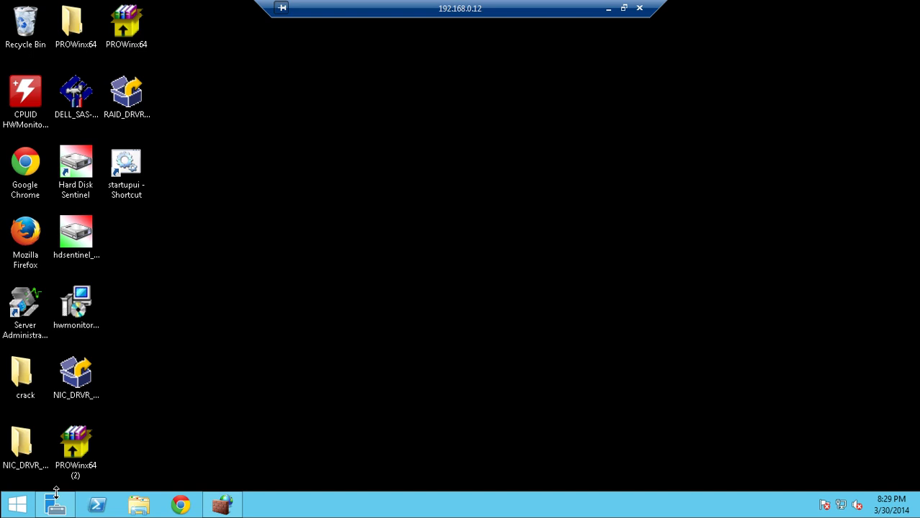
click(223, 505)
click(313, 221)
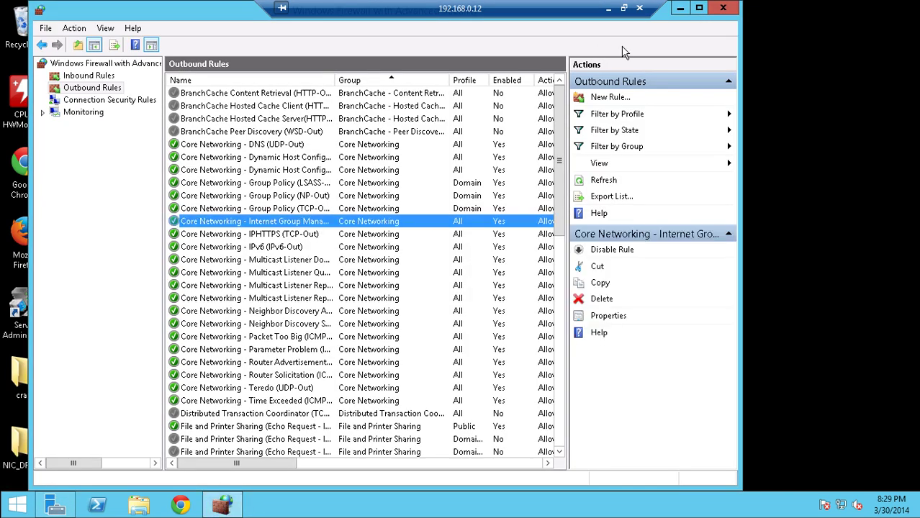
drag(560, 101, 541, 396)
click(552, 247)
drag(556, 319, 561, 205)
click(99, 77)
drag(559, 124, 558, 221)
click(259, 195)
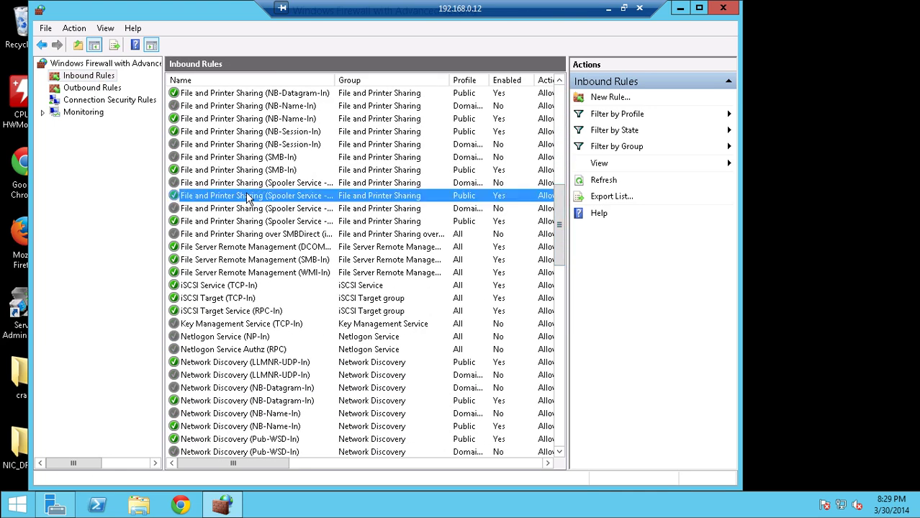
click(237, 272)
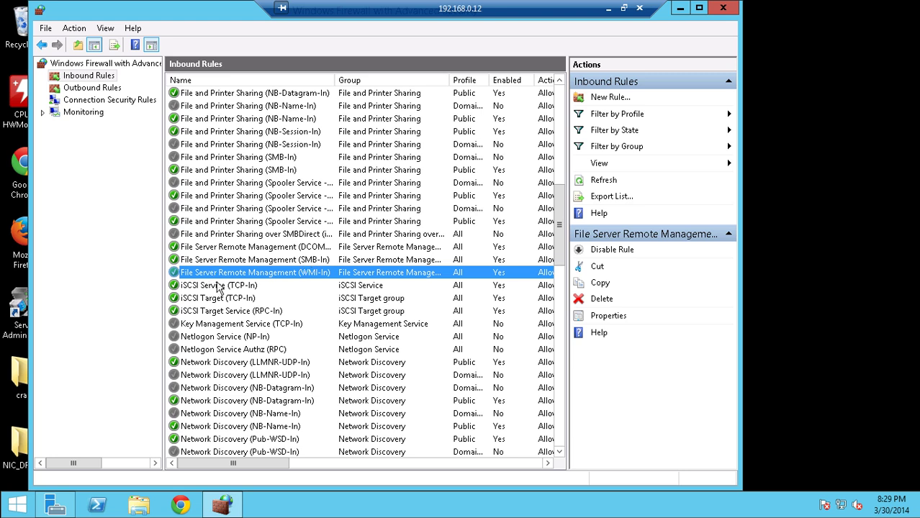
click(230, 286)
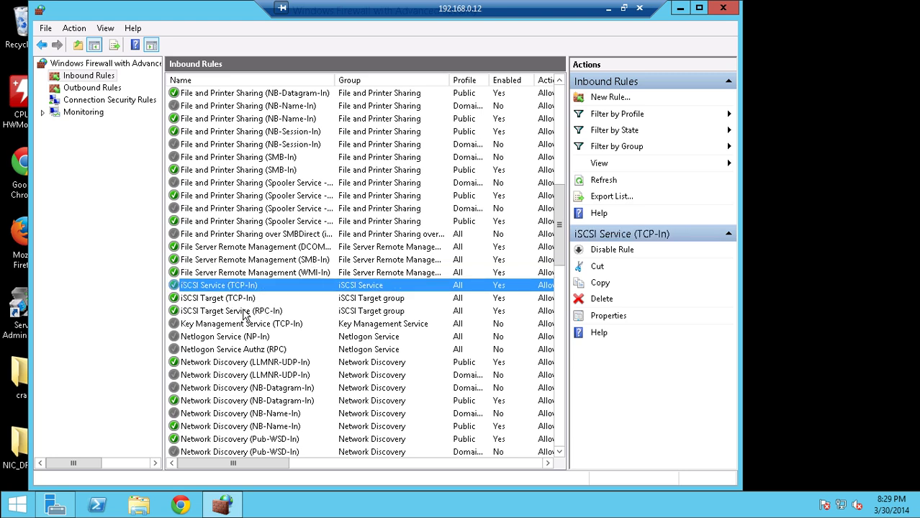
click(244, 312)
ctrl+click(227, 298)
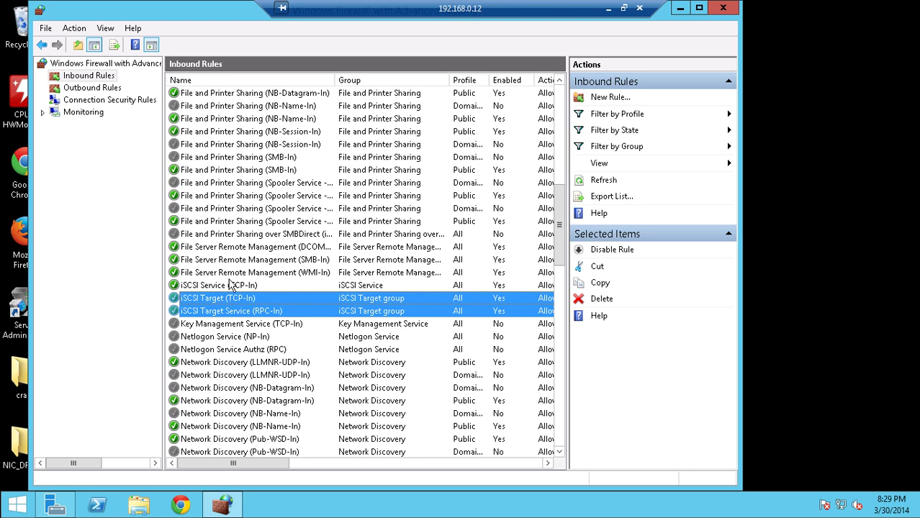
ctrl+click(222, 287)
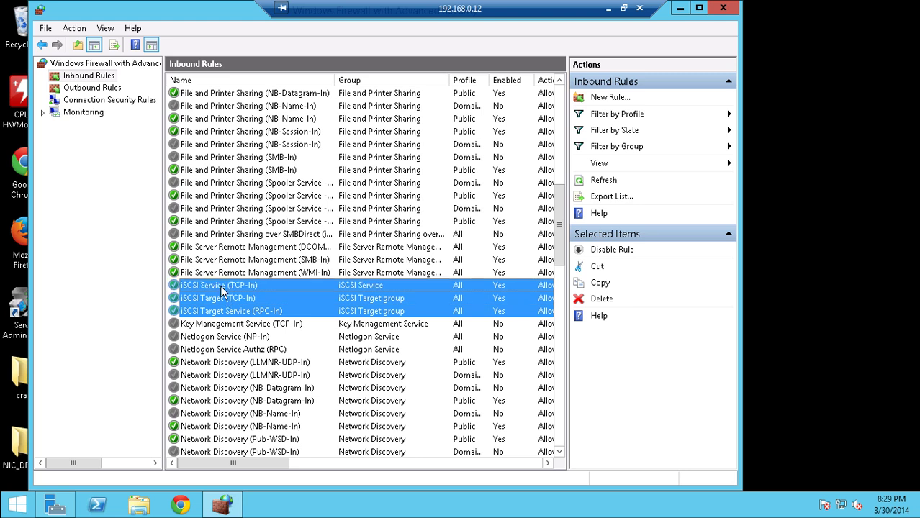
click(222, 287)
click(217, 311)
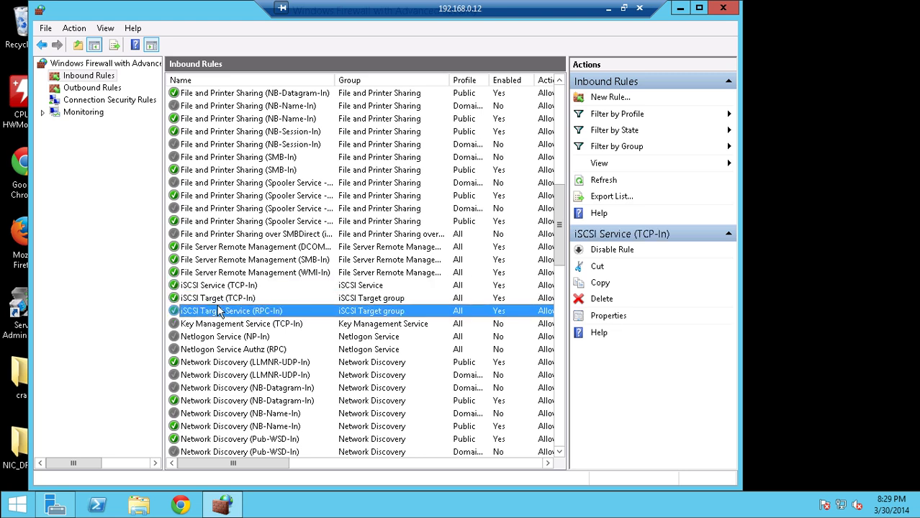
click(101, 88)
click(342, 272)
scroll(342, 281, down, 8)
scroll(343, 279, down, 5)
scroll(342, 278, up, 7)
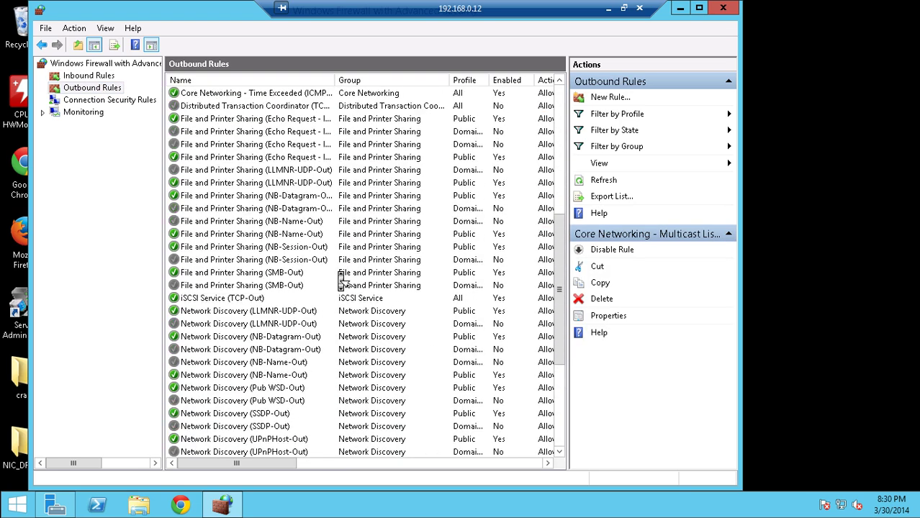
drag(561, 216, 534, 408)
scroll(509, 211, up, 12)
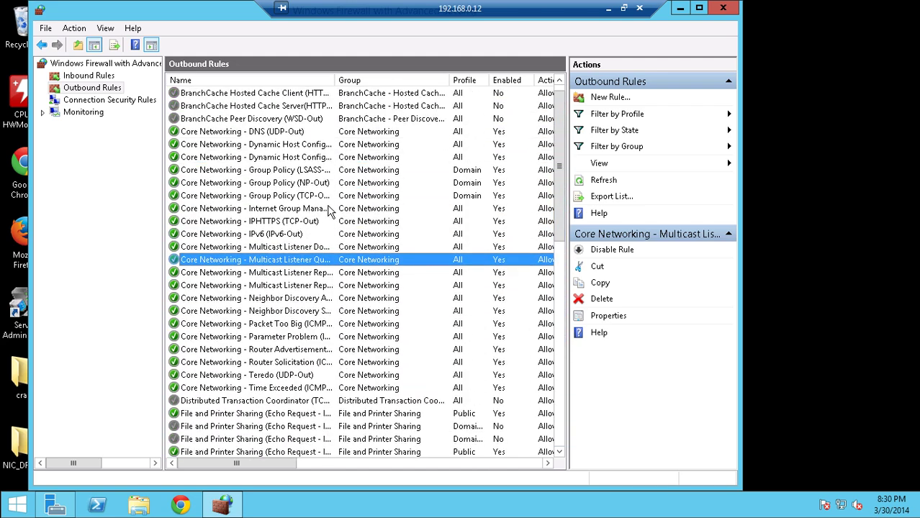
click(328, 209)
key(i)
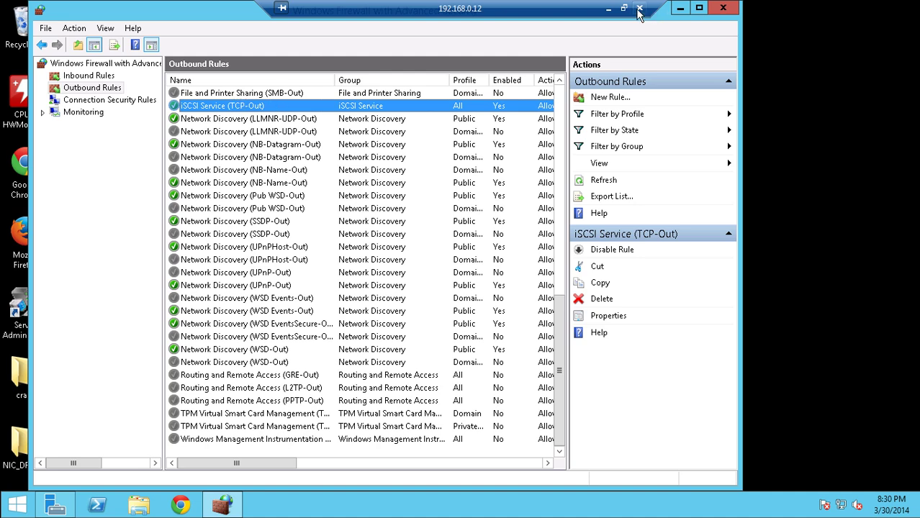
- Close the firewall console and start Add Roles and Features, advancing to role selection for StorageServer
click(726, 9)
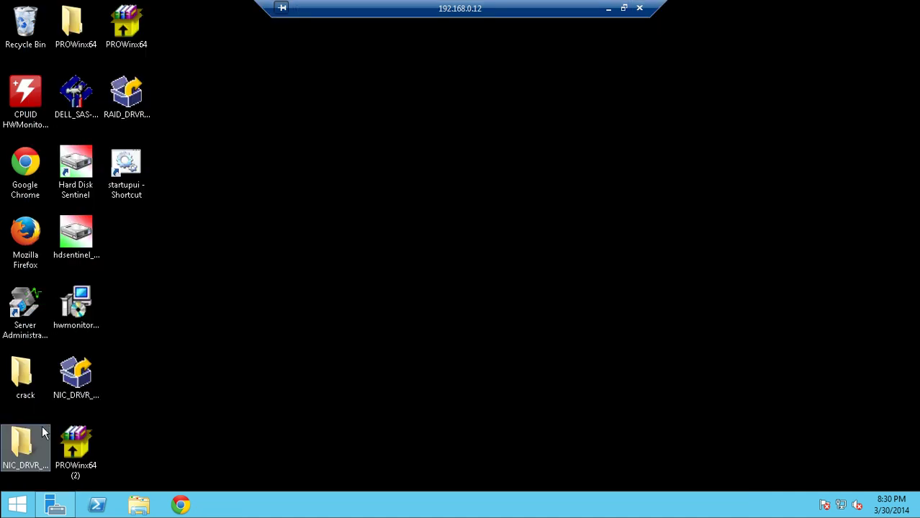
click(54, 505)
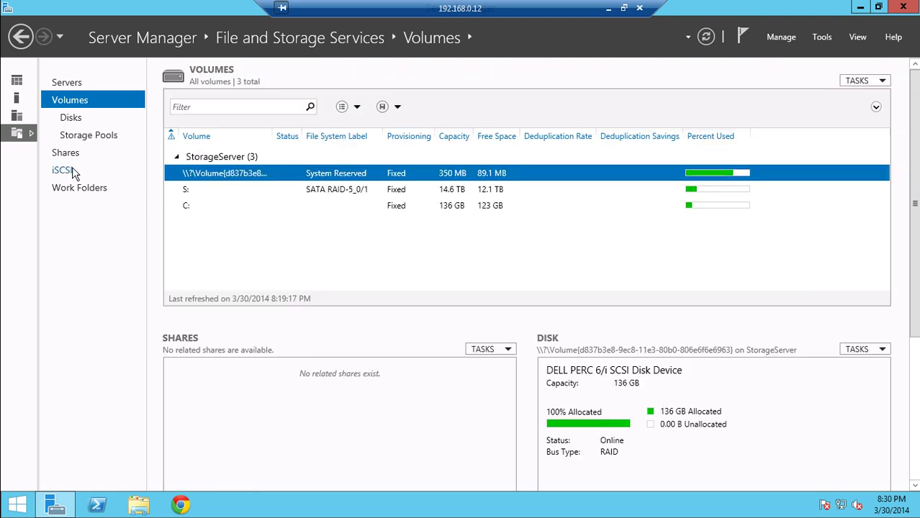
click(781, 36)
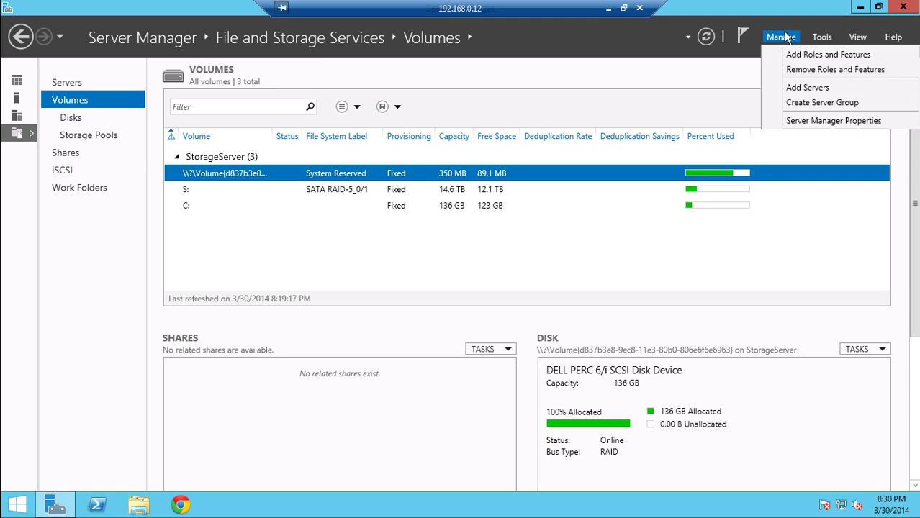
click(801, 60)
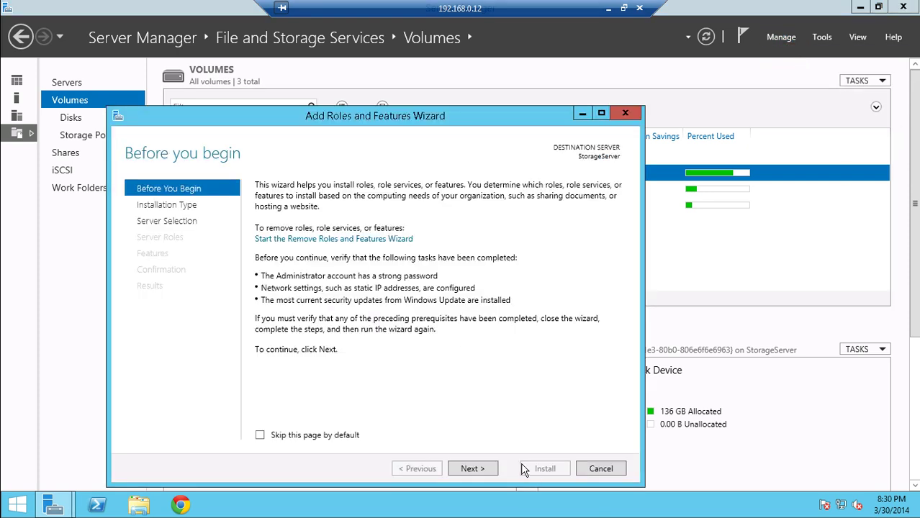
click(491, 469)
click(492, 469)
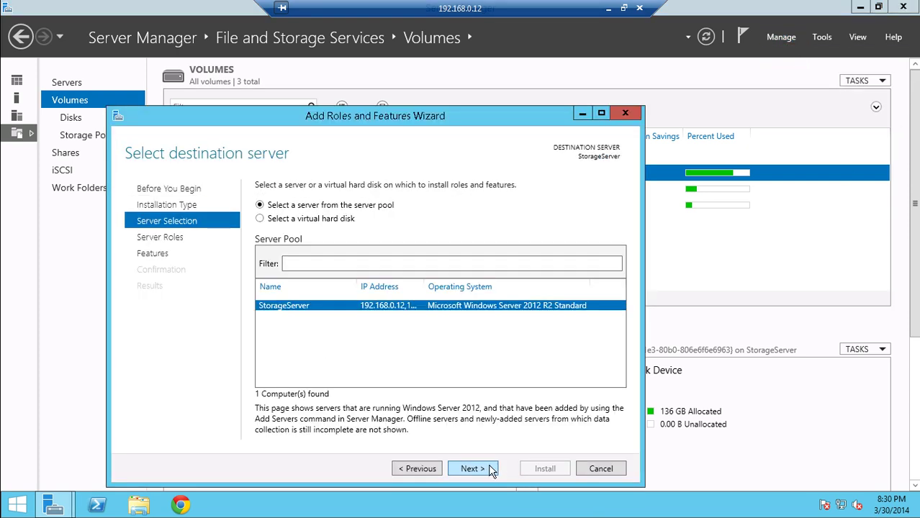
click(471, 469)
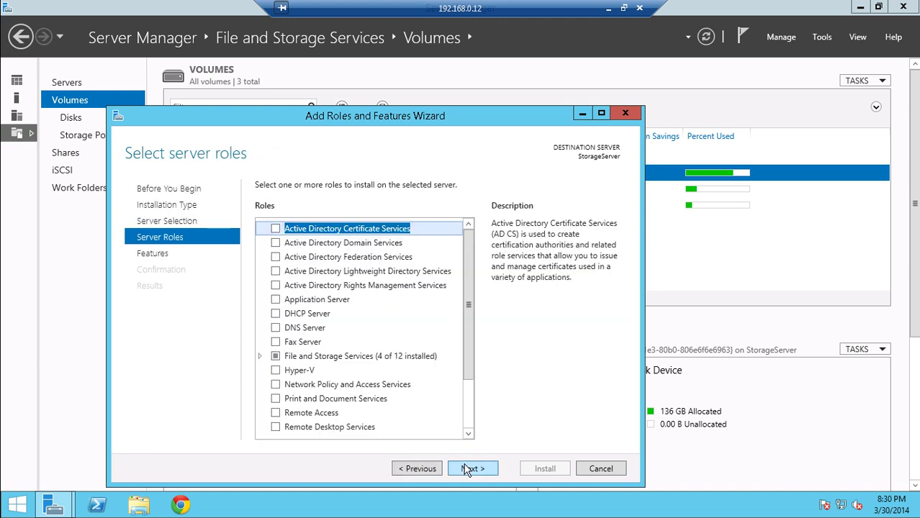
- Expand File and iSCSI Services, review iSCSI Target Server and Storage Provider, then cancel the wizard
scroll(464, 301, down, 2)
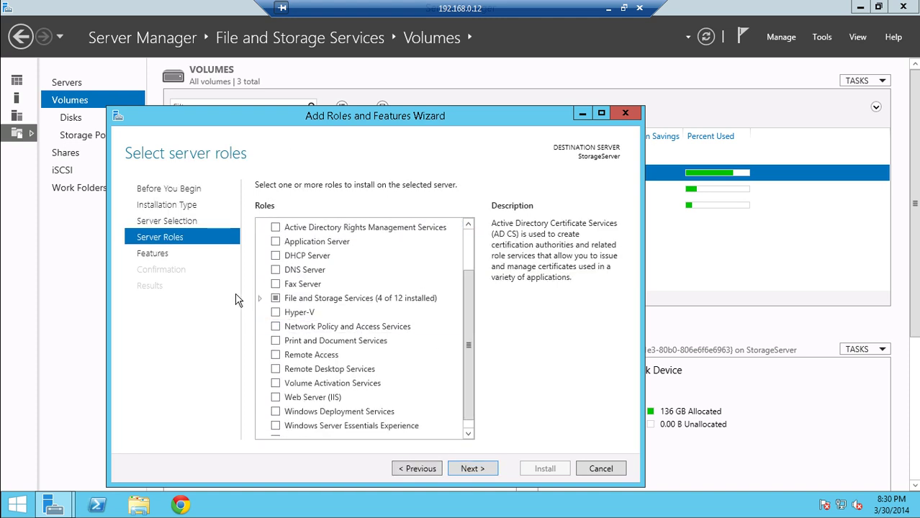
click(260, 298)
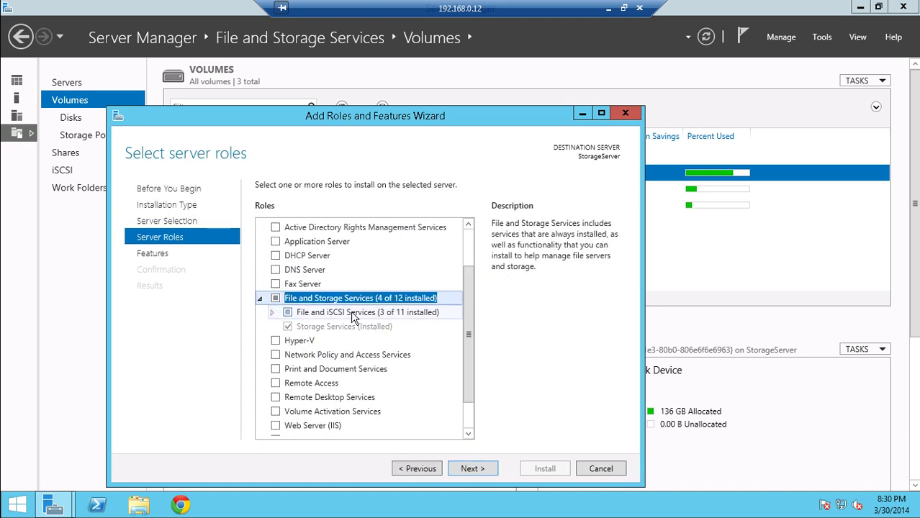
click(272, 311)
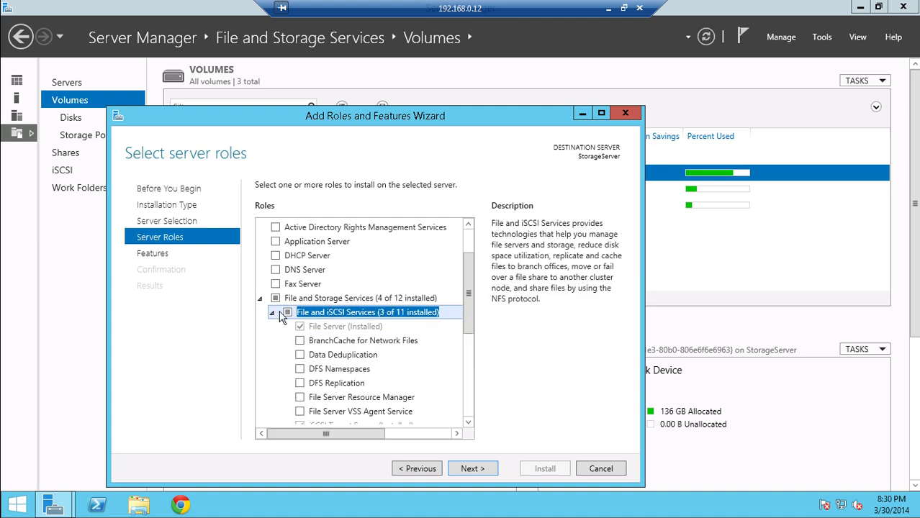
drag(469, 265, 468, 309)
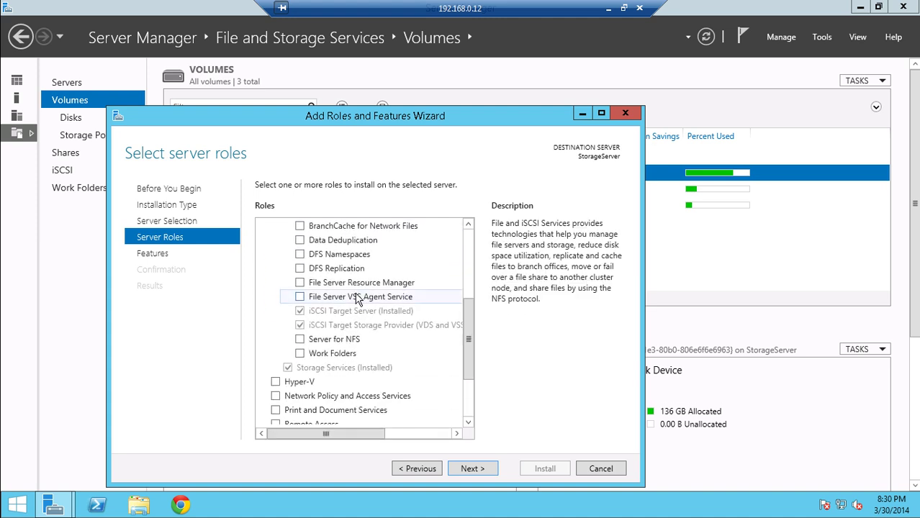
click(353, 311)
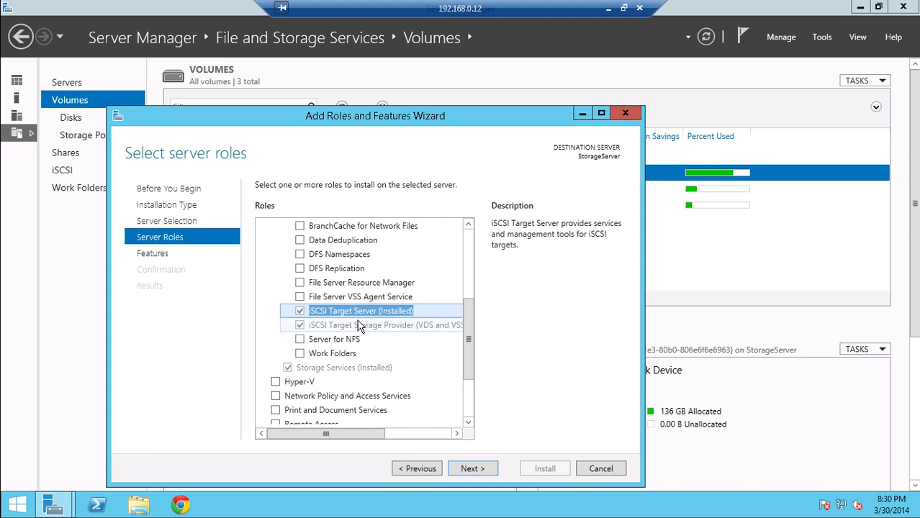
click(350, 326)
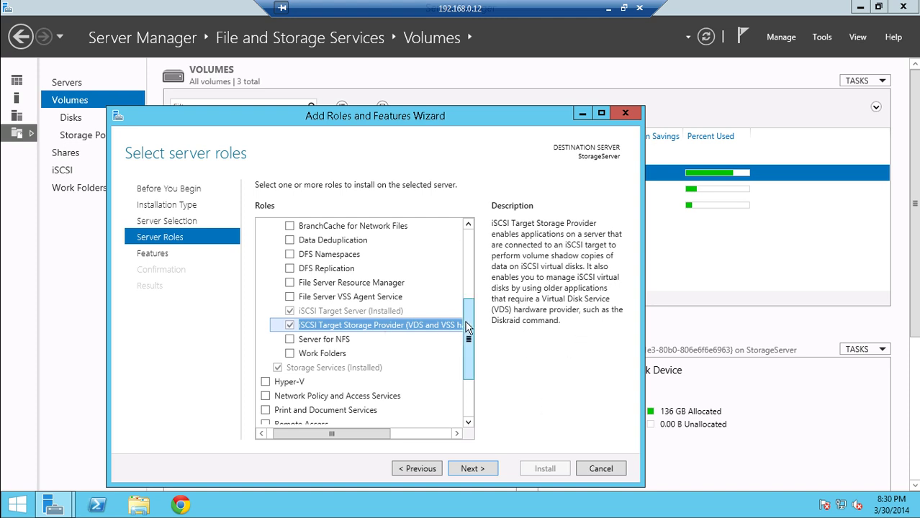
mouse_move(465, 326)
mouse_down()
mouse_move(468, 301)
mouse_move(467, 309)
mouse_up()
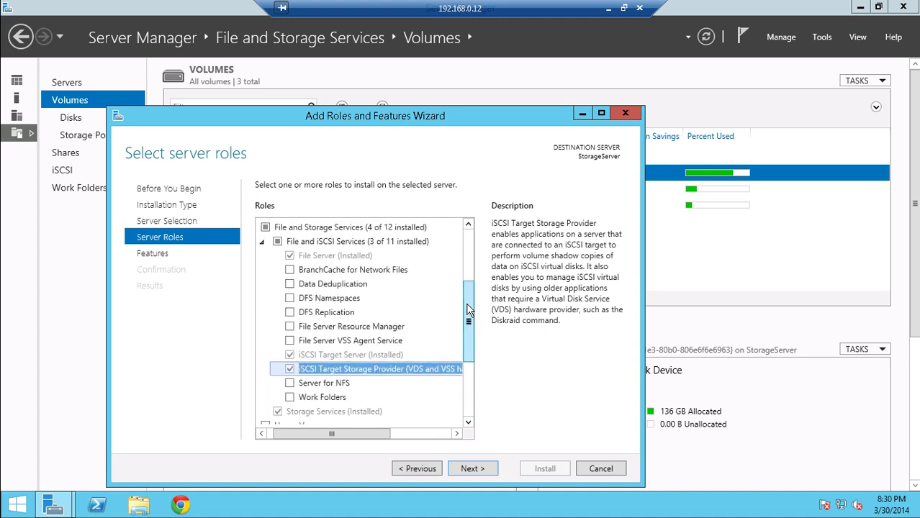
click(601, 468)
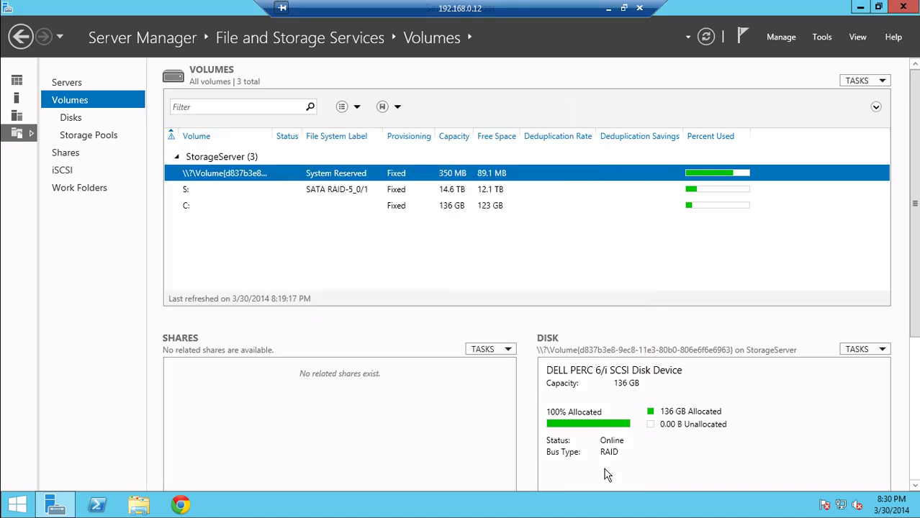
- Launch the New iSCSI Virtual Disk Wizard from the iSCSI page, then minimize Server Manager behind it
click(64, 173)
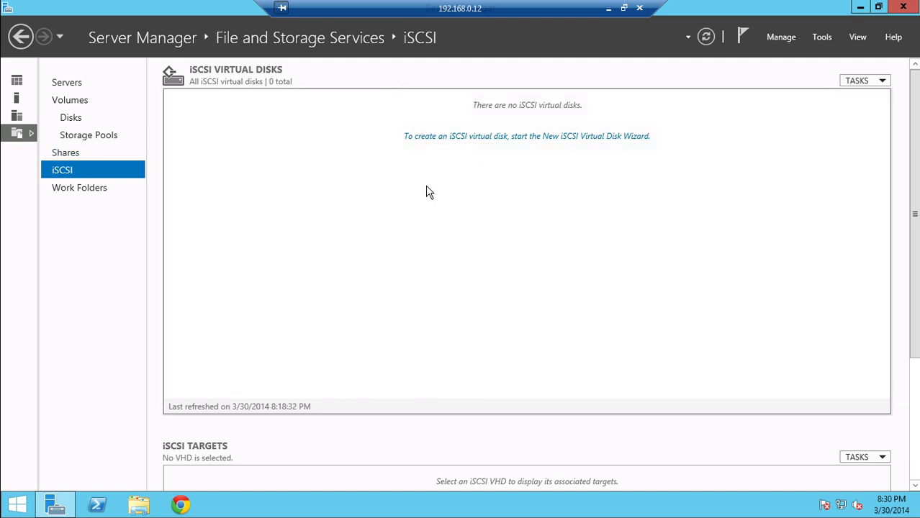
click(481, 136)
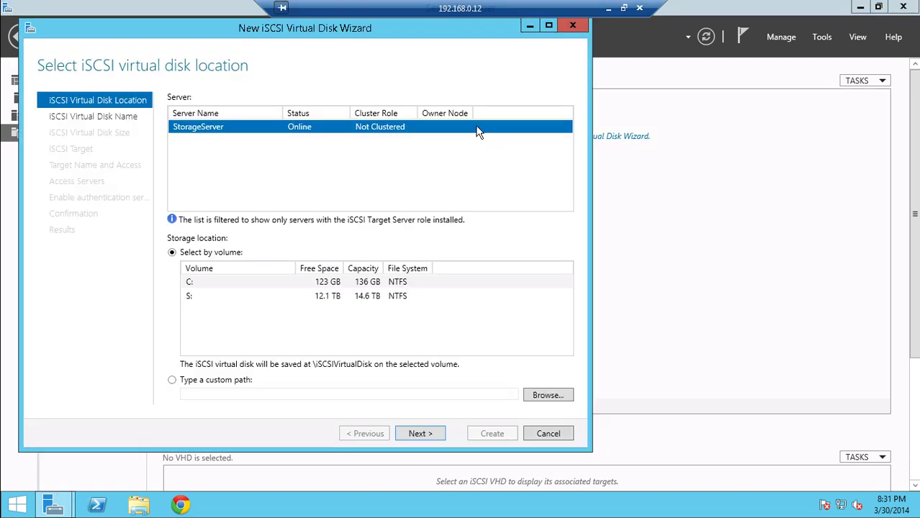
drag(219, 25, 347, 57)
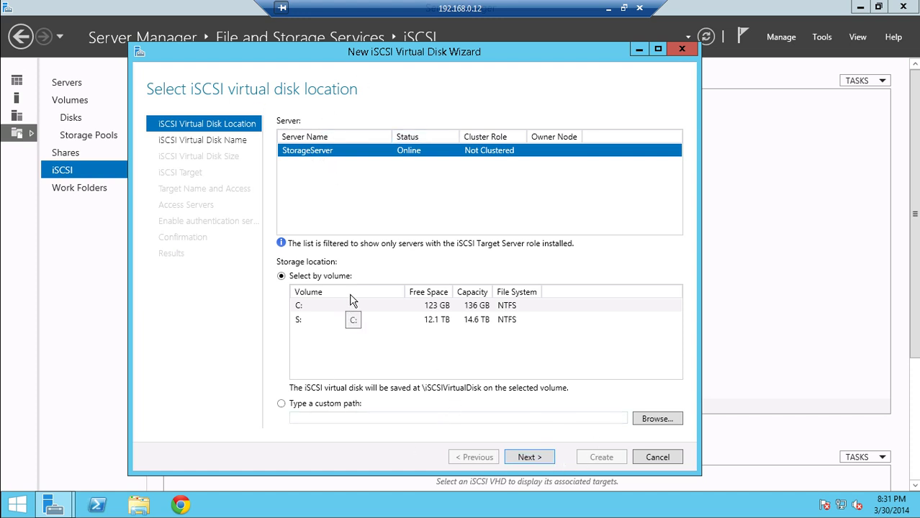
click(682, 49)
scroll(914, 101, down, 1)
scroll(915, 101, up, 1)
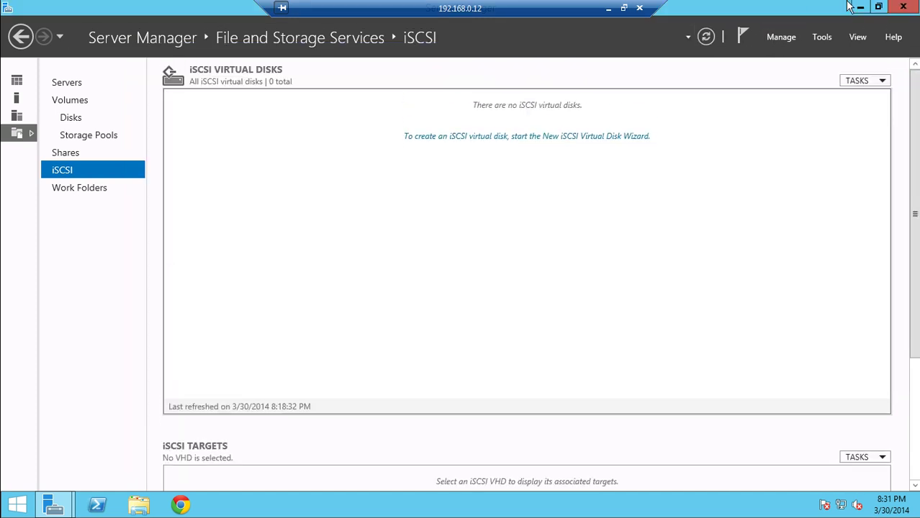
click(860, 7)
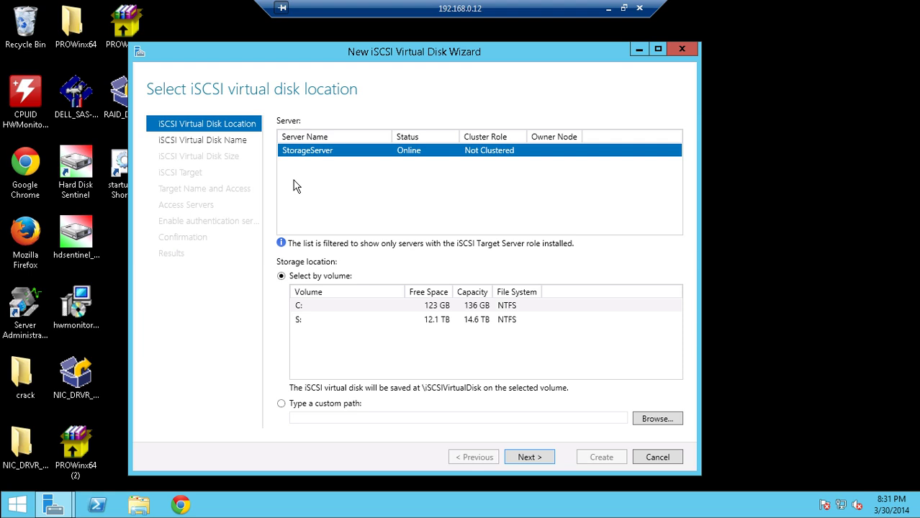
- Open This PC in File Explorer, view its management options, then minimize it
click(55, 508)
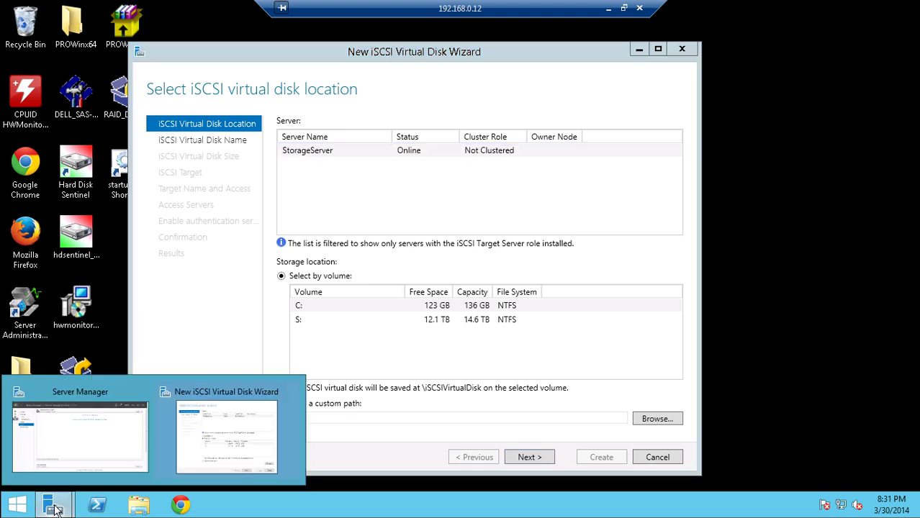
click(139, 504)
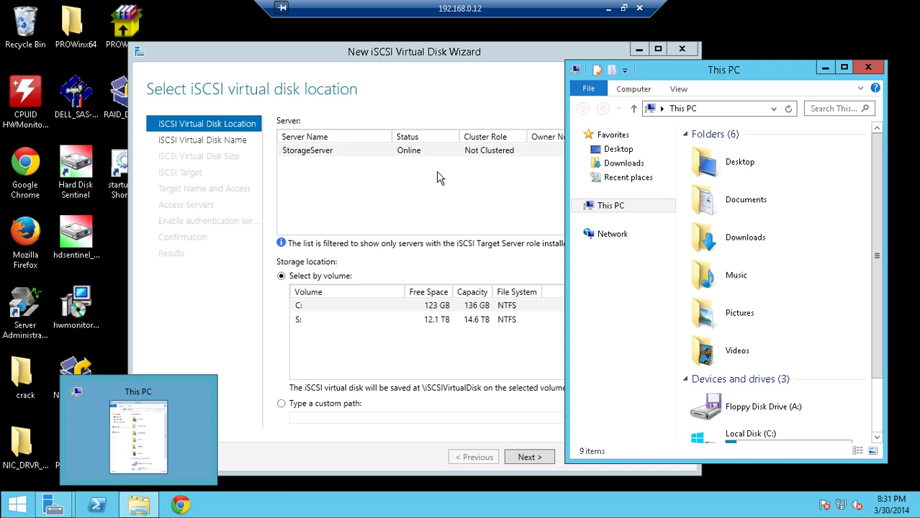
right_click(608, 205)
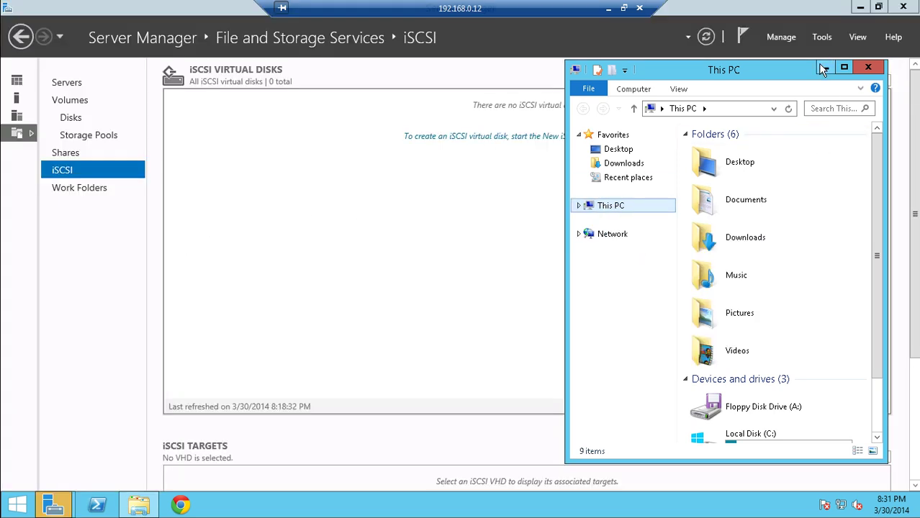
click(823, 69)
- Open Computer Management for STORAGESERVER from the Servers page
click(61, 84)
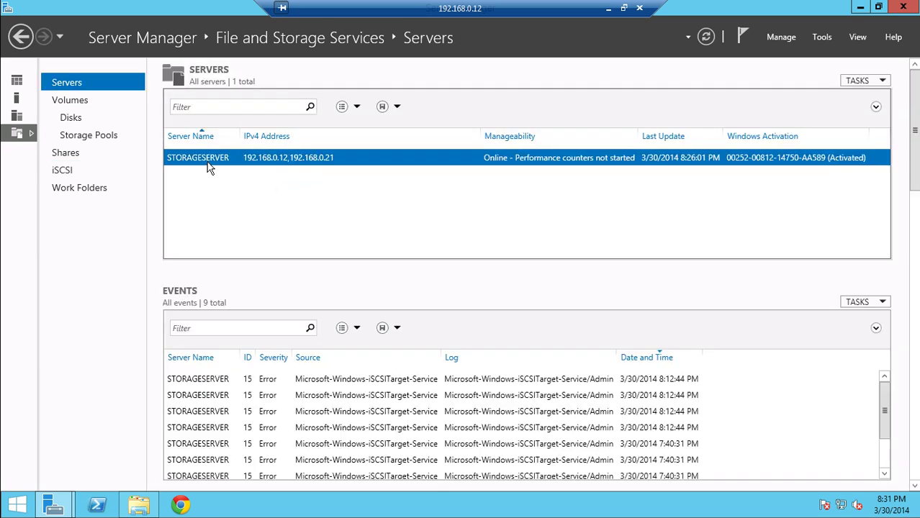
right_click(210, 165)
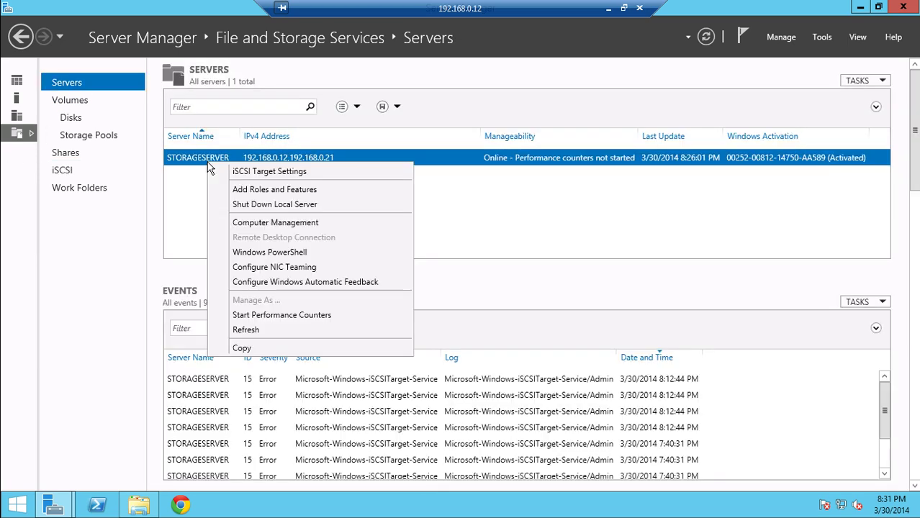
click(277, 226)
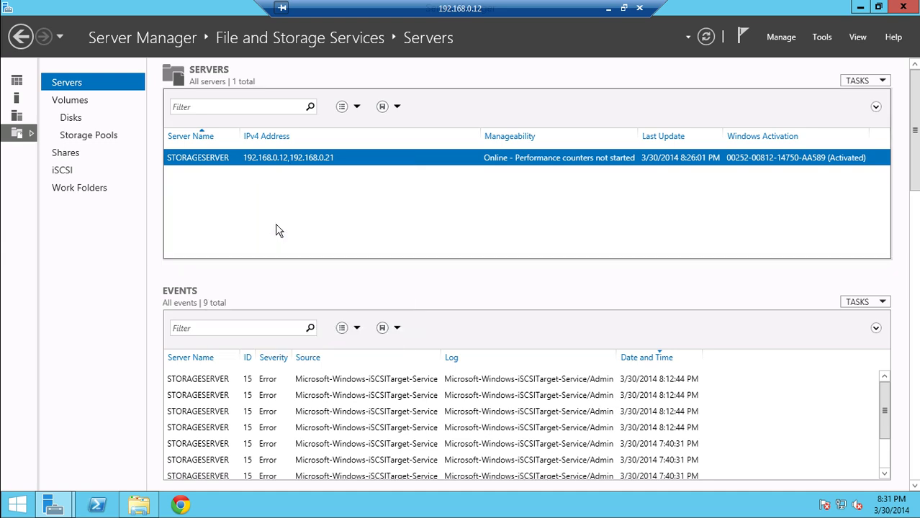
- Review the server's disks in Disk Management and its Action menu, then close Computer Management
click(97, 194)
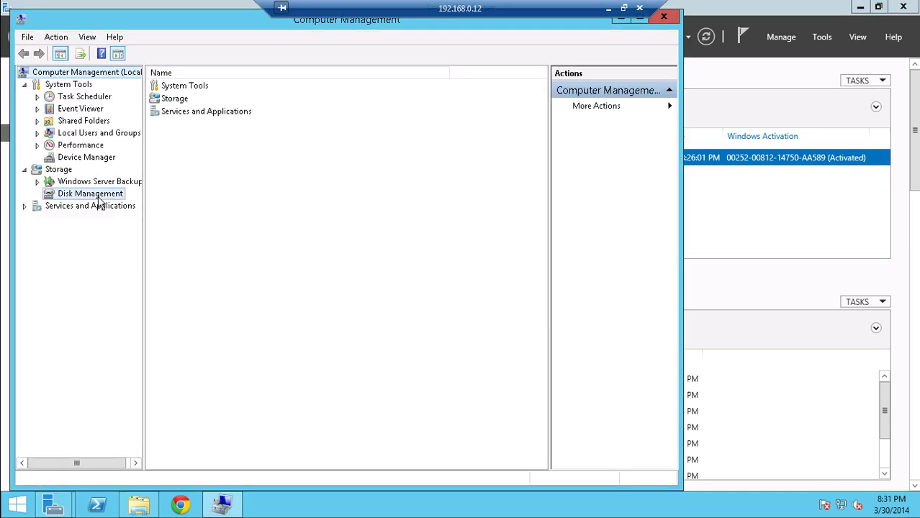
drag(57, 21, 286, 30)
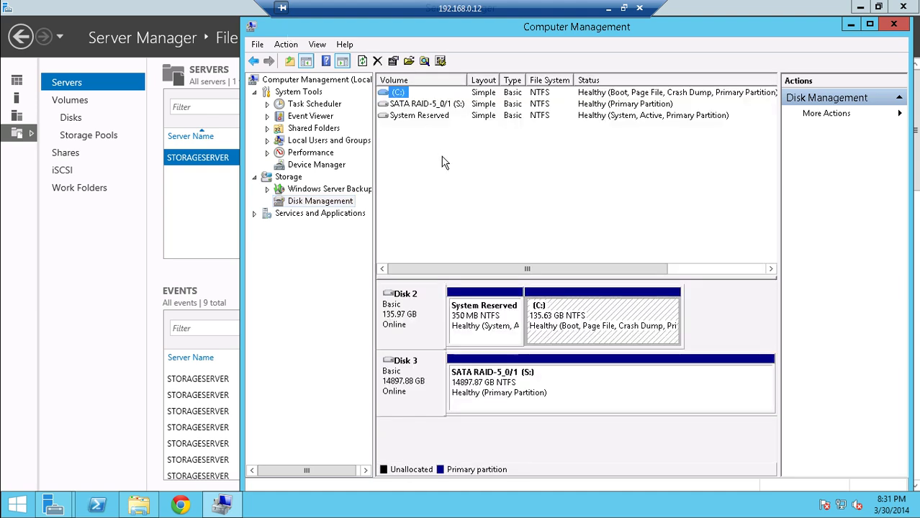
click(300, 45)
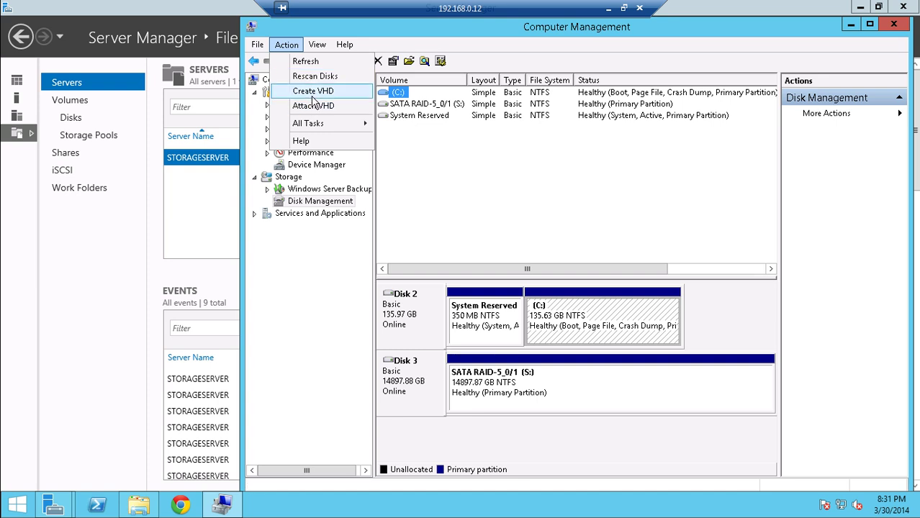
click(895, 25)
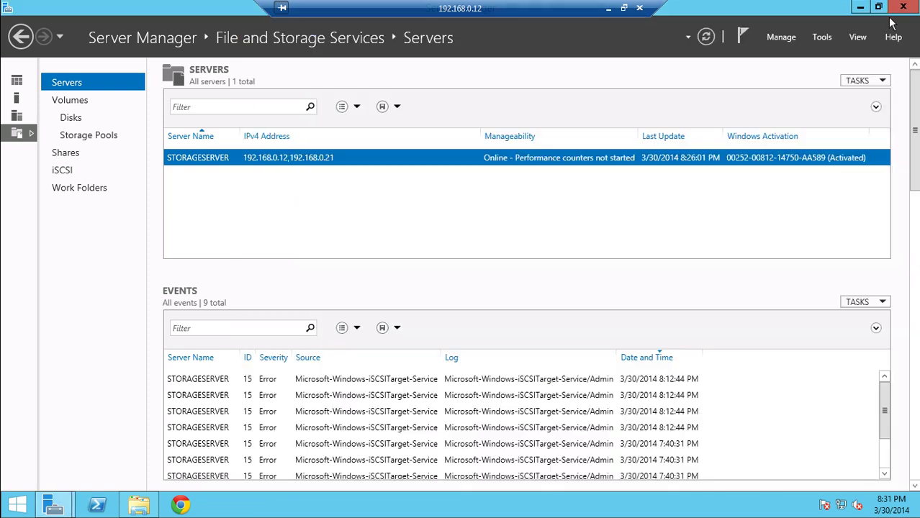
- Start a new iSCSI virtual disk stored on volume S: and name it Software
click(79, 171)
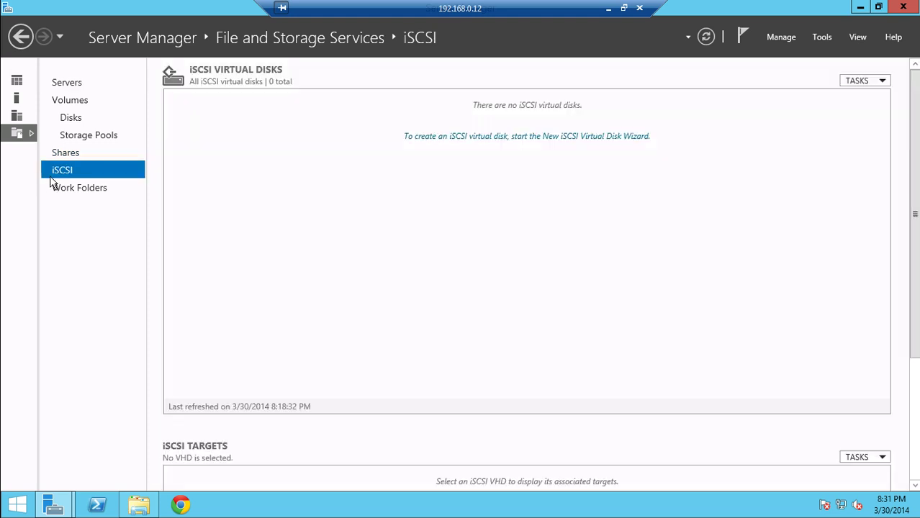
click(445, 138)
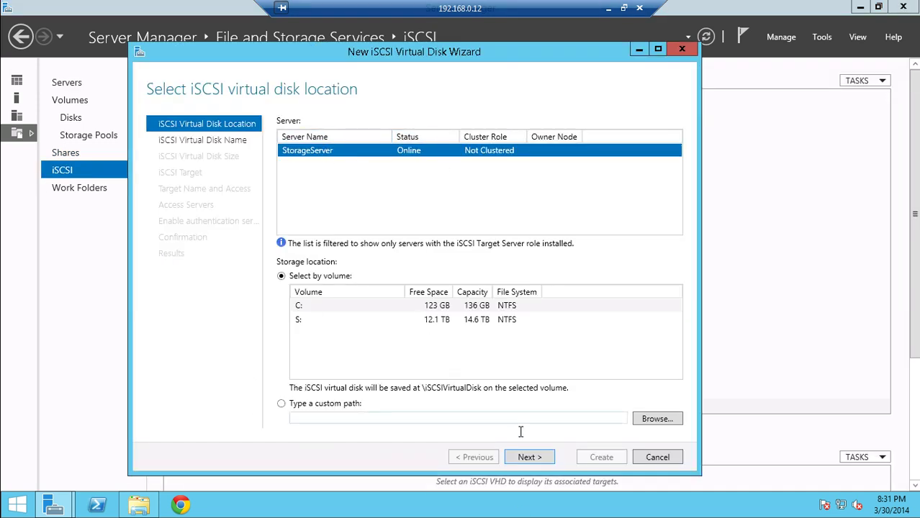
click(530, 458)
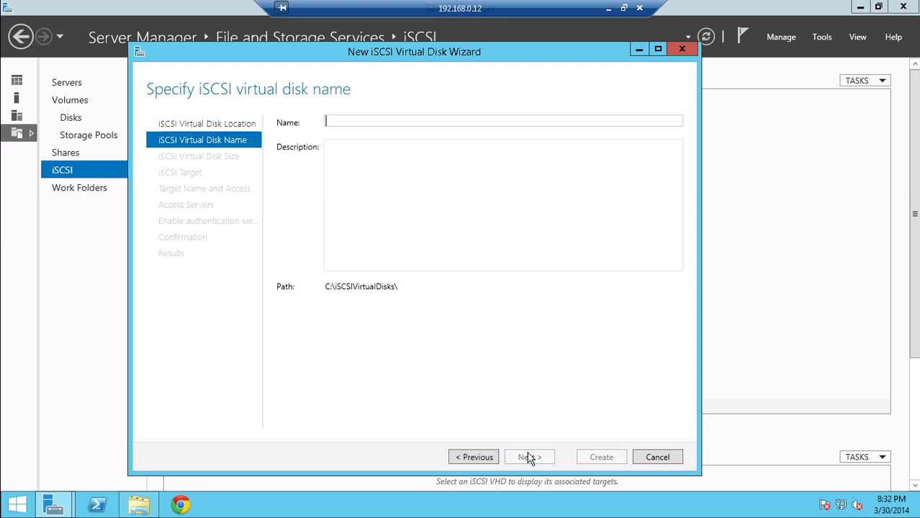
click(475, 457)
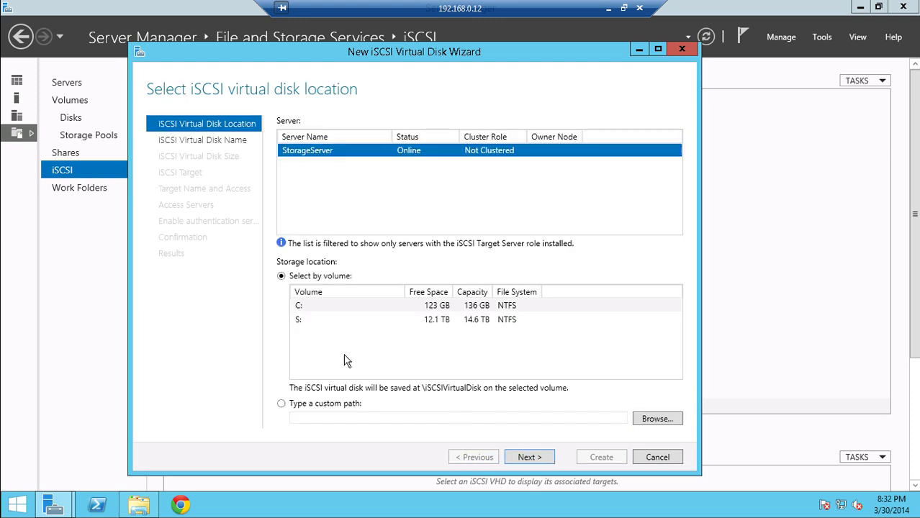
click(304, 322)
click(529, 458)
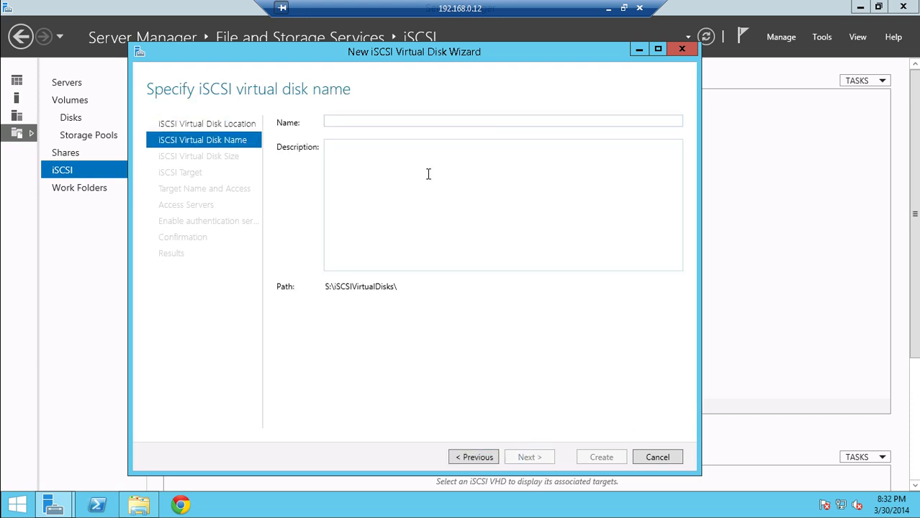
text(Sof)
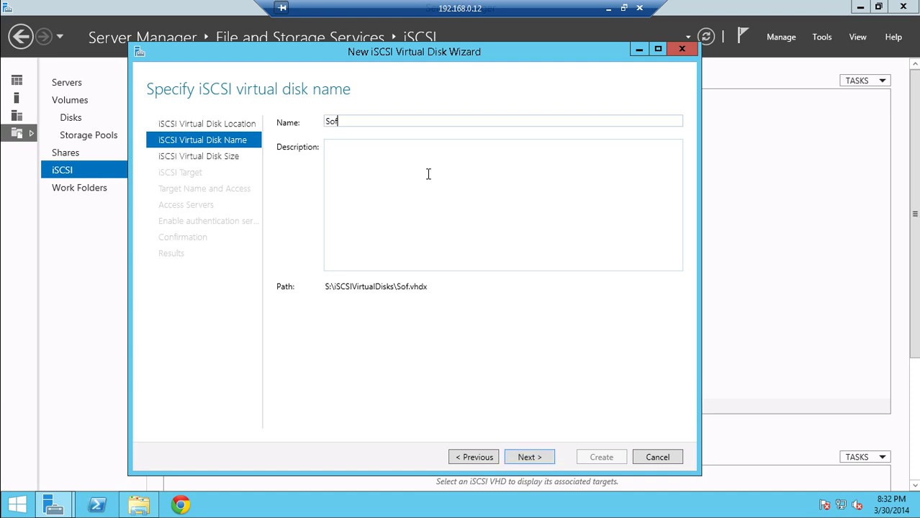
text(tware)
key(BackSpace)
- Make the disk dynamically expanding and assign it a new iSCSI target named SoftwareTarget
click(529, 457)
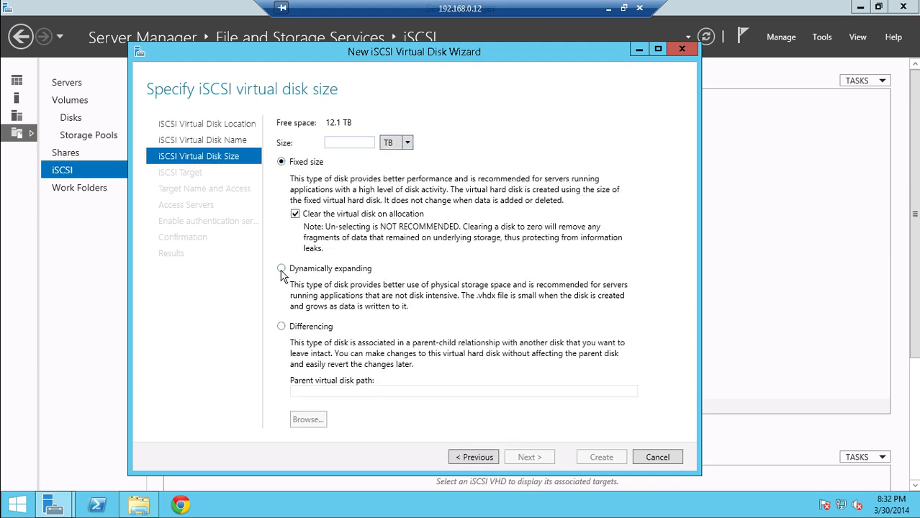
click(281, 269)
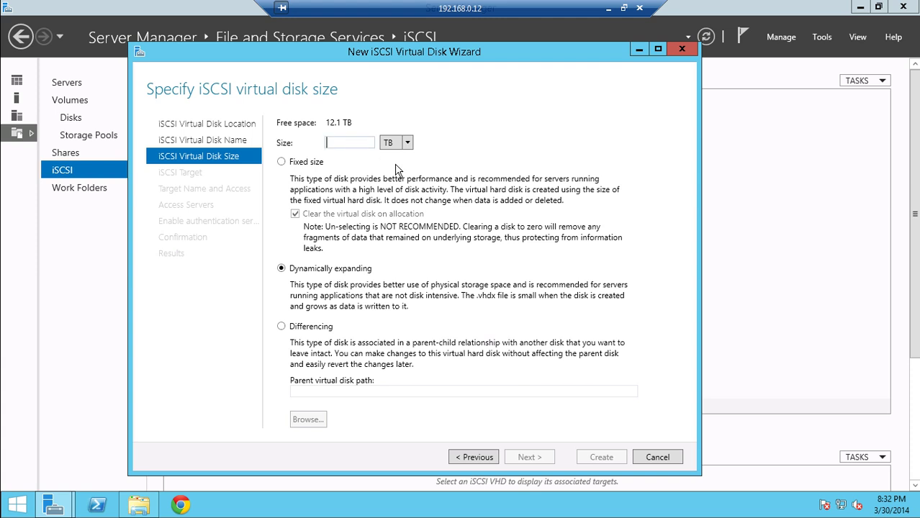
click(529, 458)
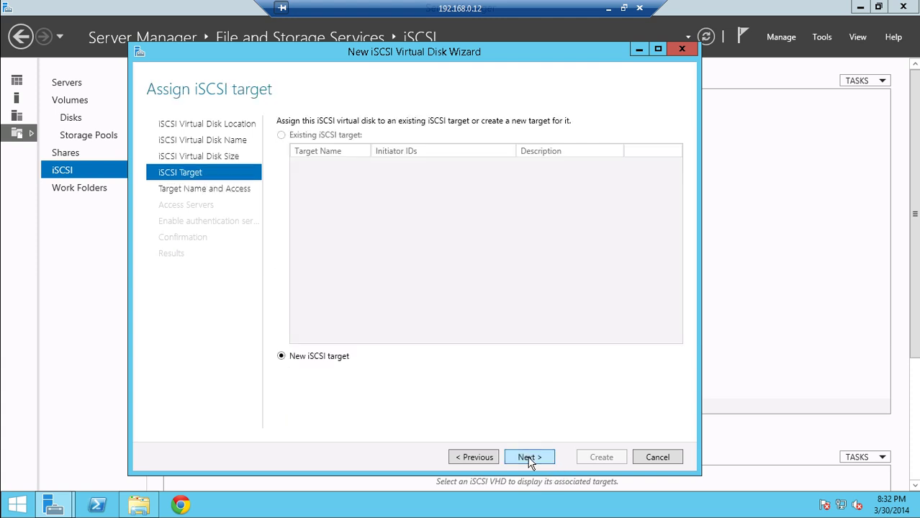
click(529, 458)
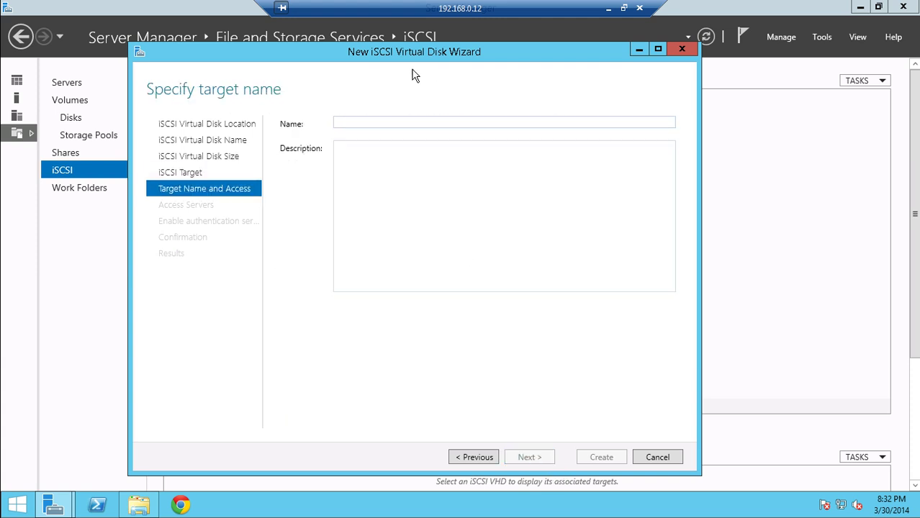
text(SoftwareTarget)
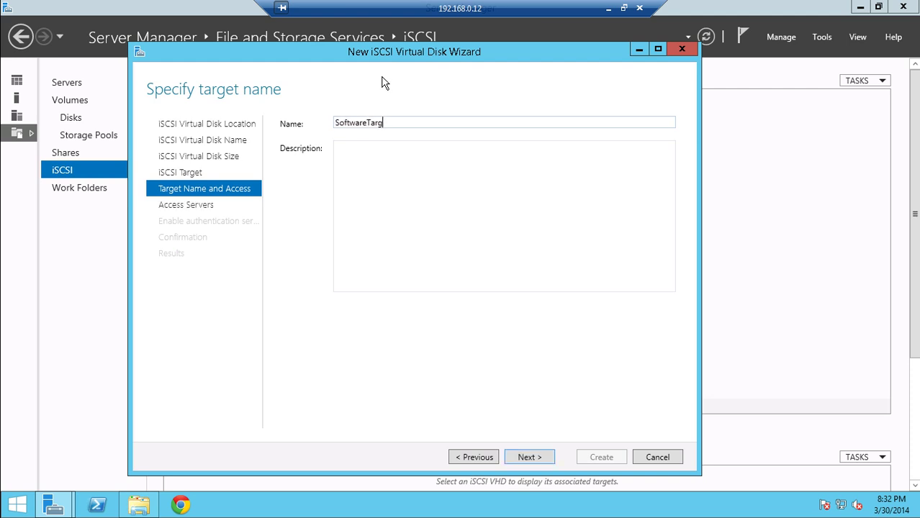
click(530, 457)
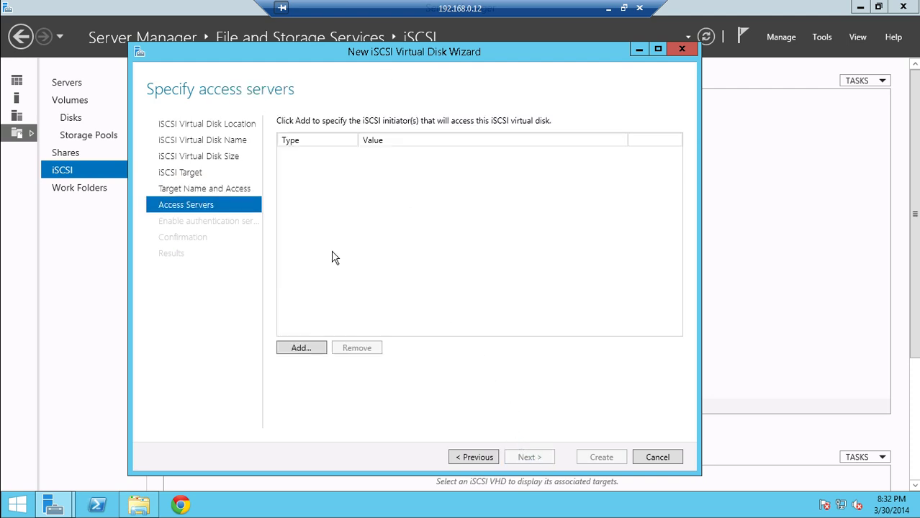
- Add the cached initiator iqn.1991-05.com.microsoft:storageserver-2012r2 as an access server
click(297, 345)
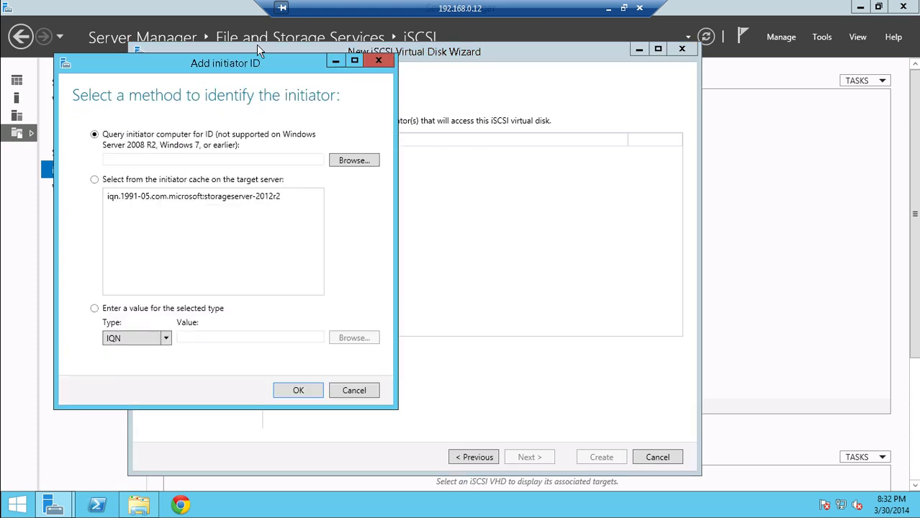
click(438, 229)
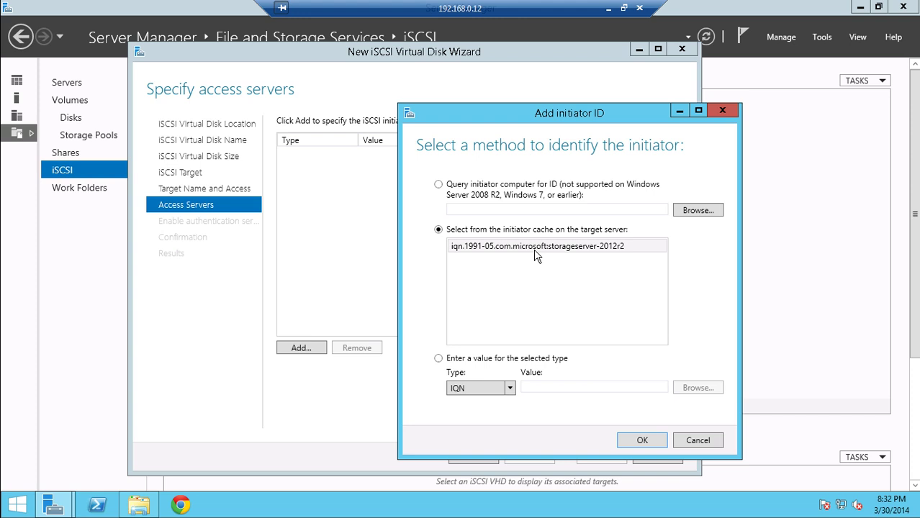
drag(504, 117, 569, 82)
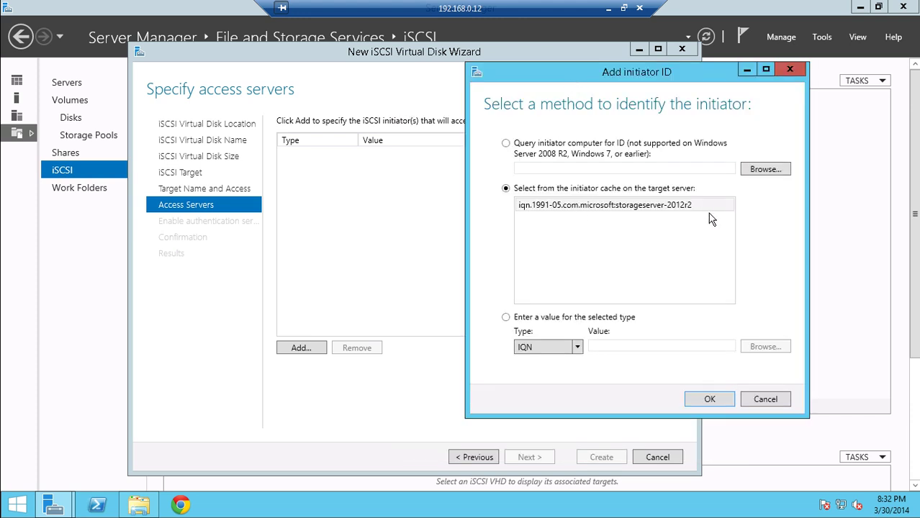
click(710, 400)
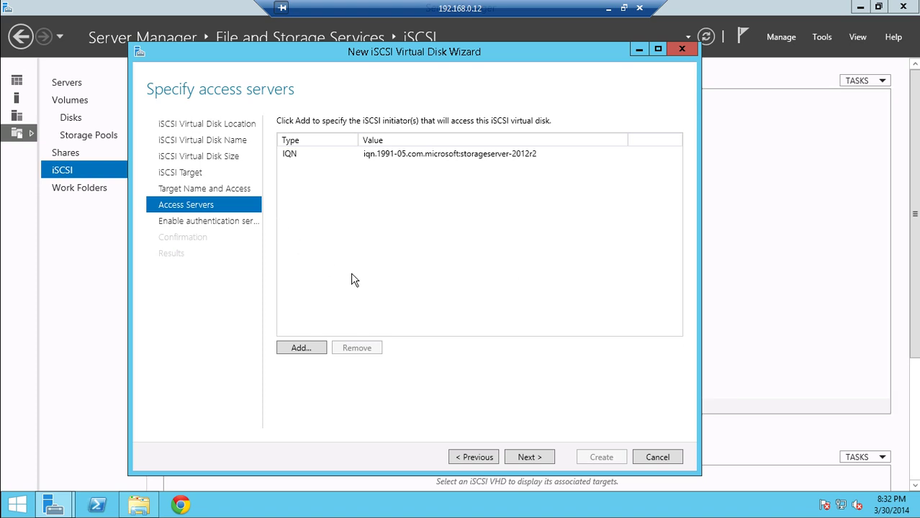
- Try a manual initiator with IP Address then MAC Address types, then cancel it
click(299, 349)
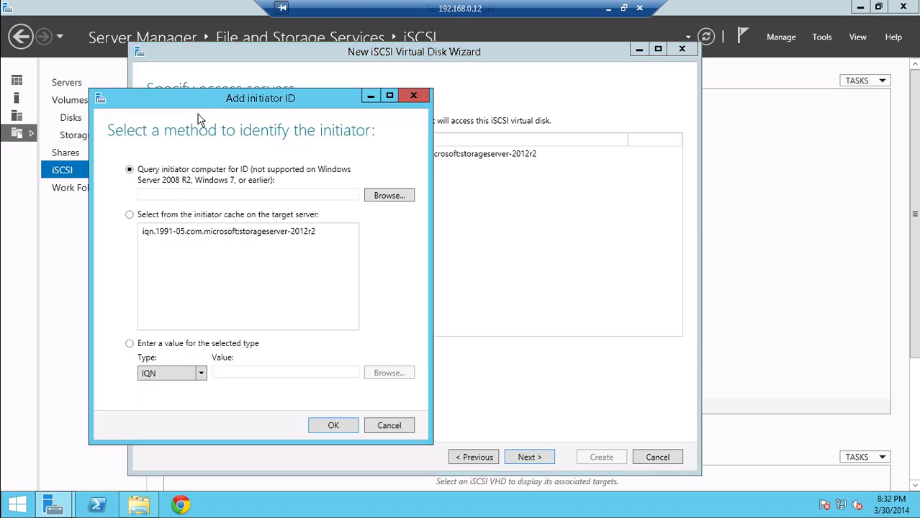
click(129, 344)
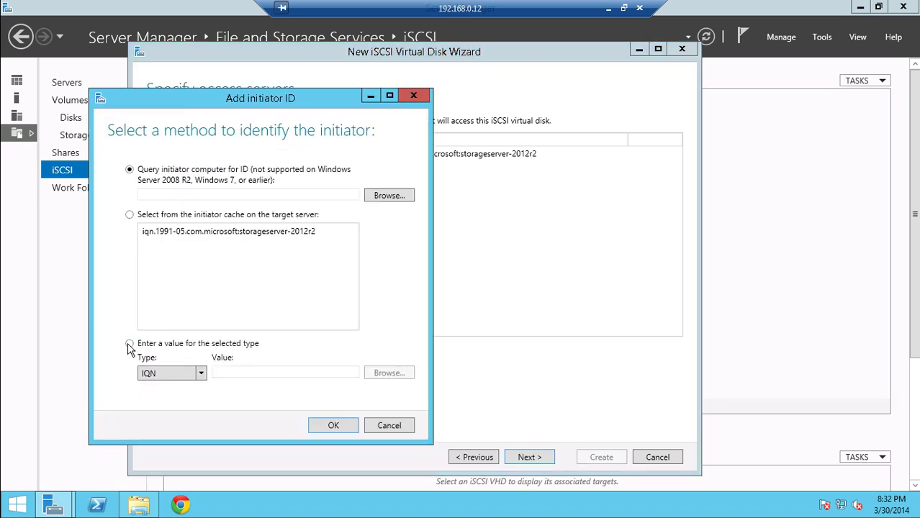
click(202, 374)
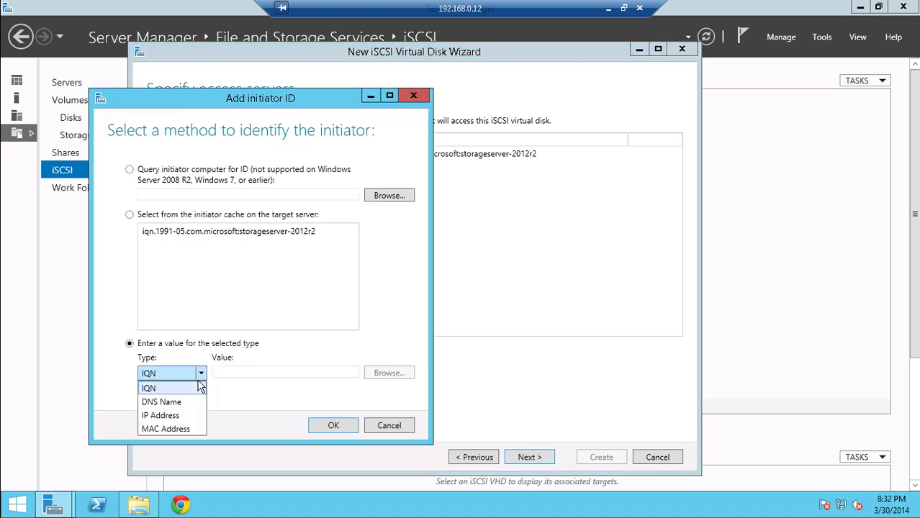
click(184, 416)
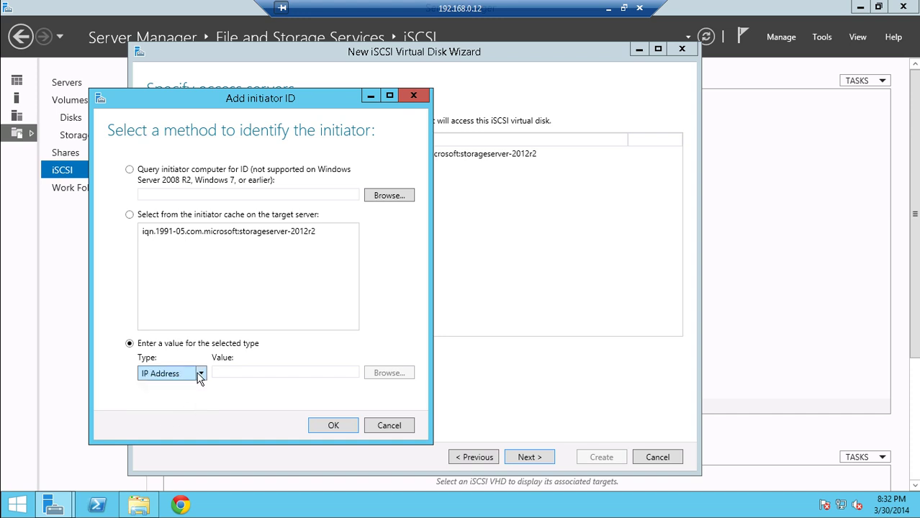
click(200, 373)
click(167, 429)
click(397, 426)
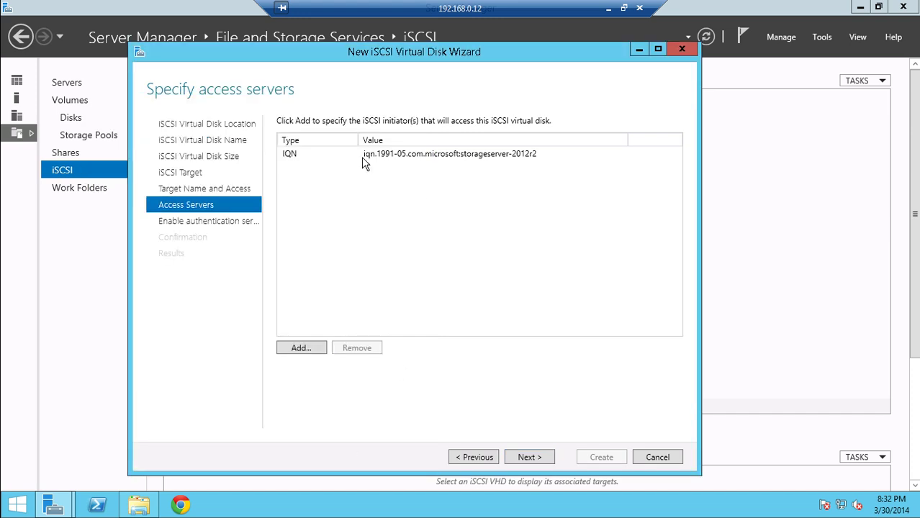
click(299, 155)
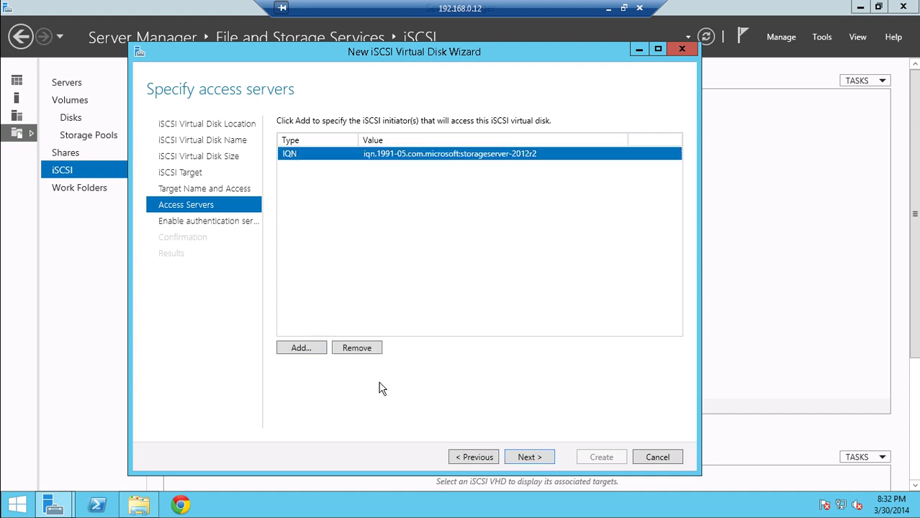
- Skip CHAP authentication, review the confirmation, and create the 2.00 TB Software disk and target
click(532, 459)
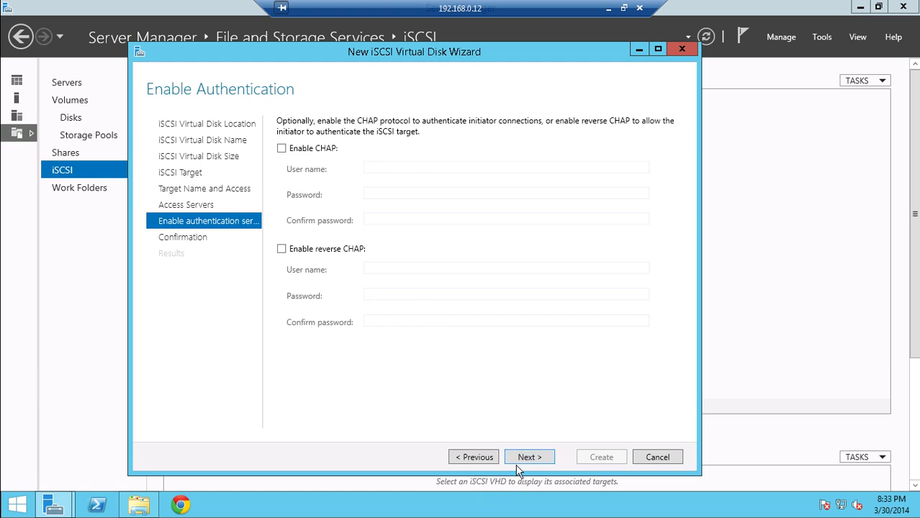
click(524, 457)
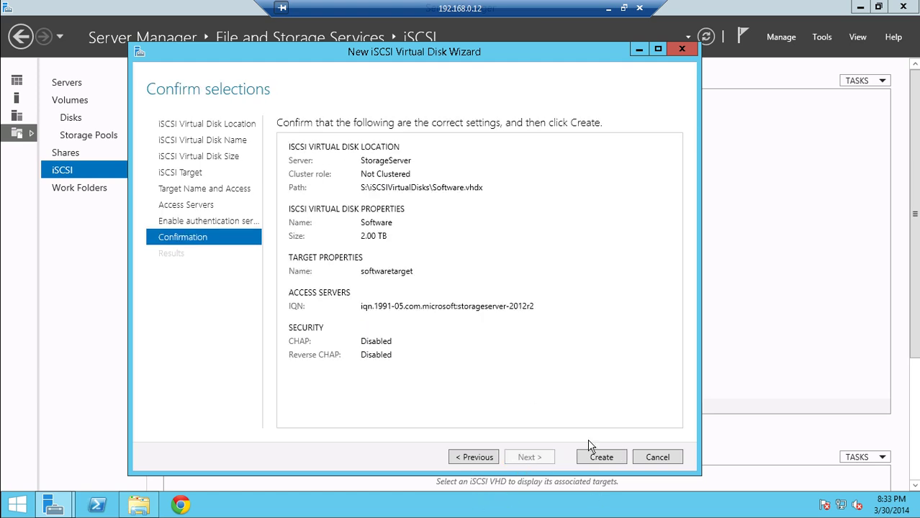
click(596, 460)
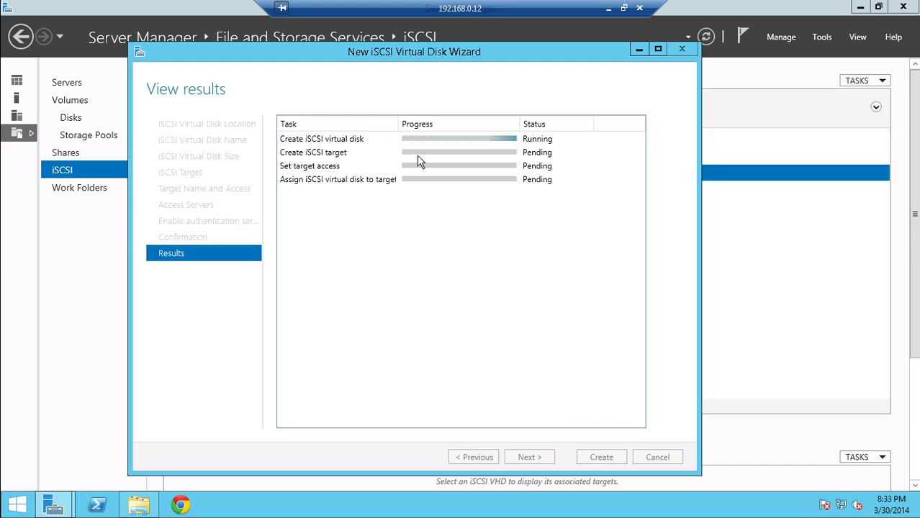
- Close the completed wizard once Software.vhdx (2.00 TB, softwaretarget) is created
drag(296, 51, 393, 26)
click(695, 432)
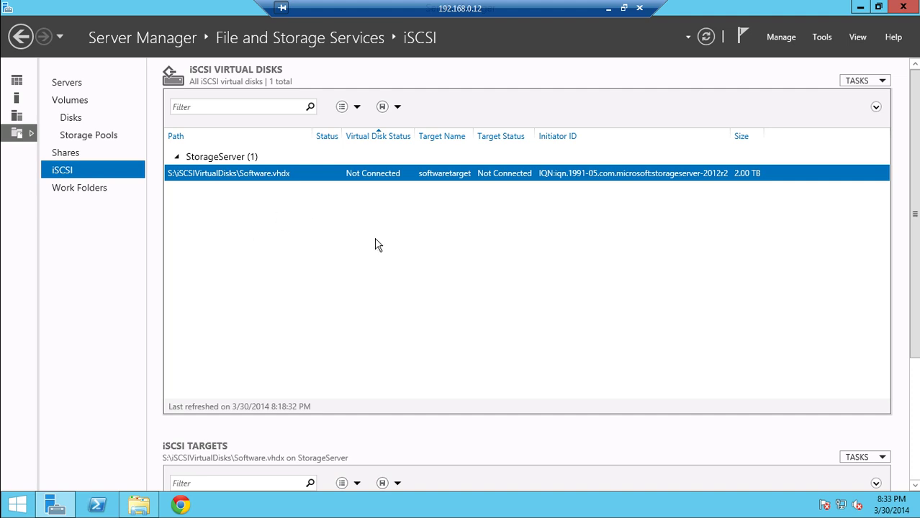
- Inspect Software.vhdx's properties and options without making any changes
right_click(312, 180)
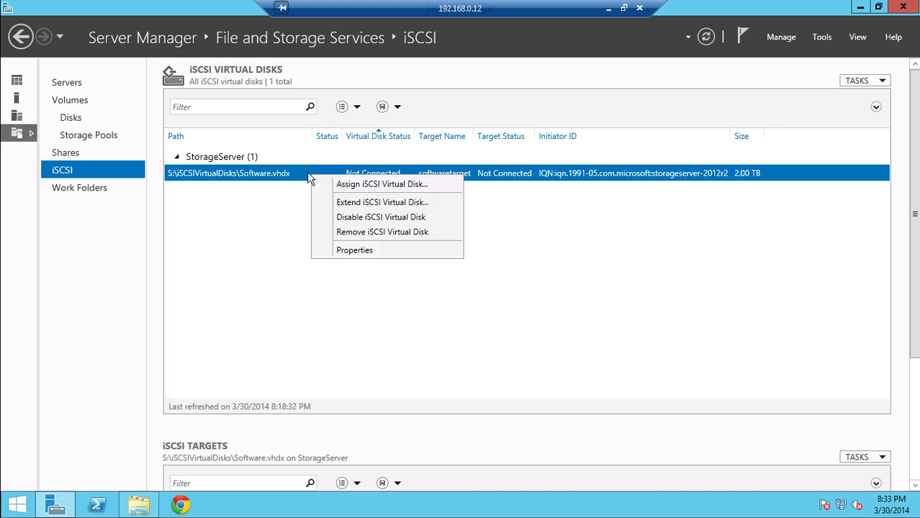
click(369, 249)
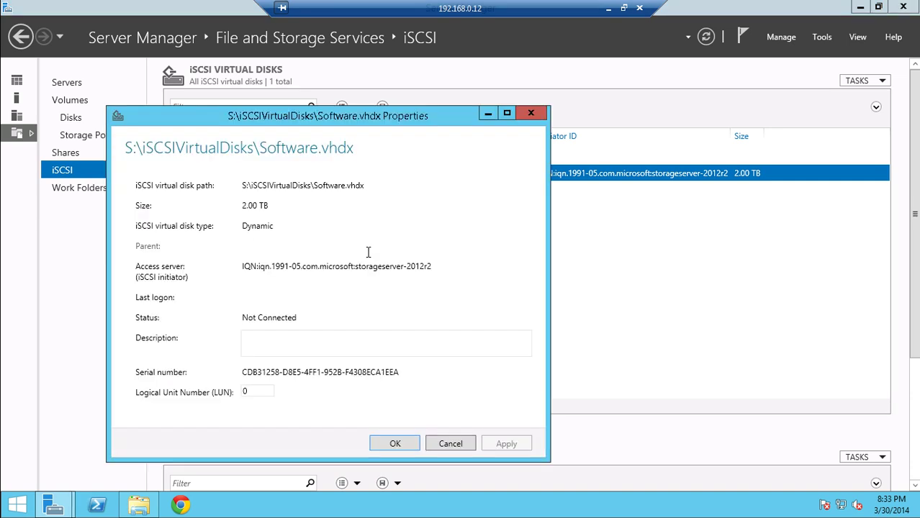
click(451, 442)
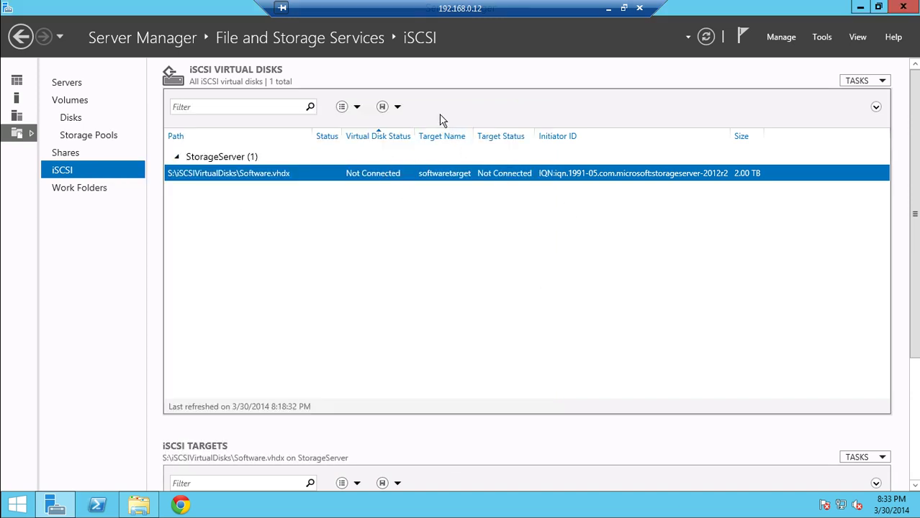
right_click(351, 173)
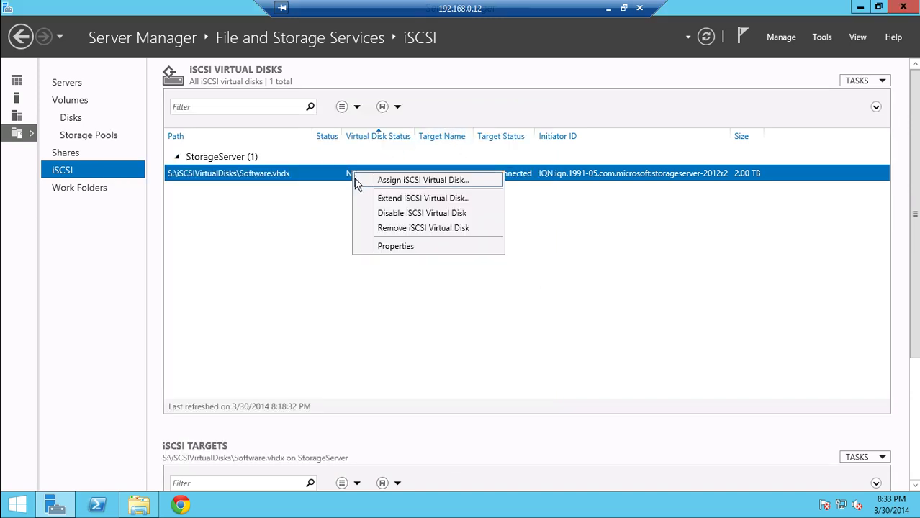
click(769, 148)
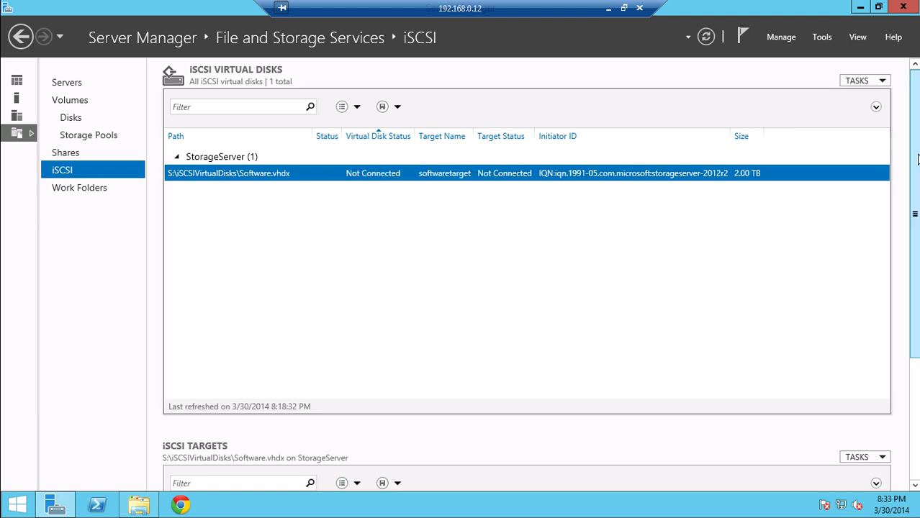
- Scroll through the iSCSI page, then minimize the remote server session
scroll(915, 150, down, 3)
scroll(913, 150, up, 3)
scroll(913, 150, down, 4)
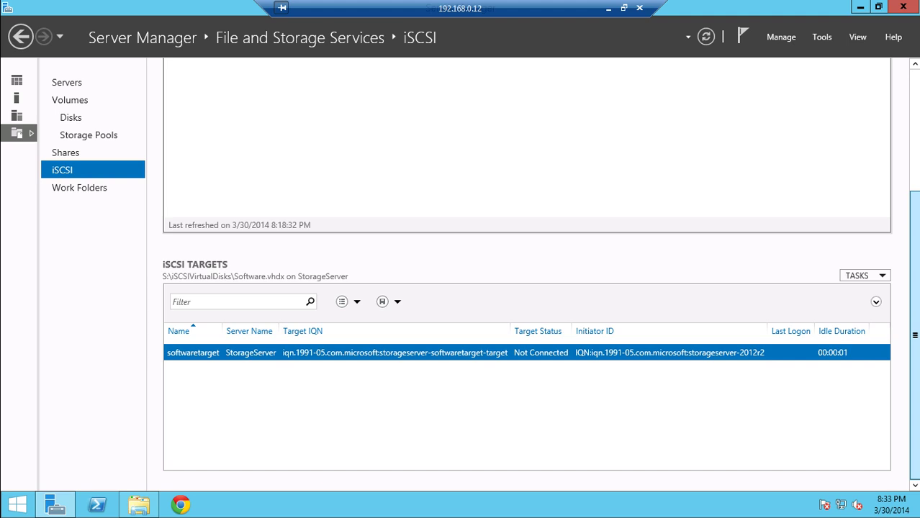
scroll(908, 131, up, 4)
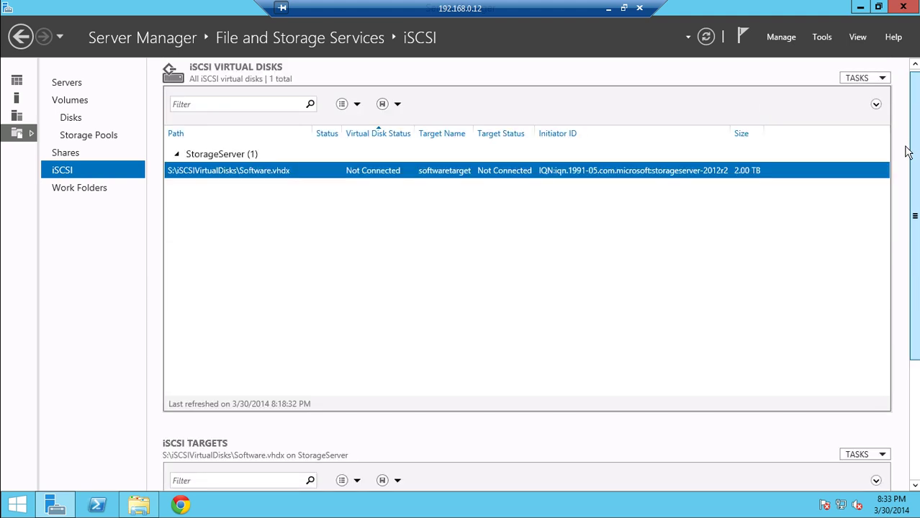
scroll(892, 198, down, 3)
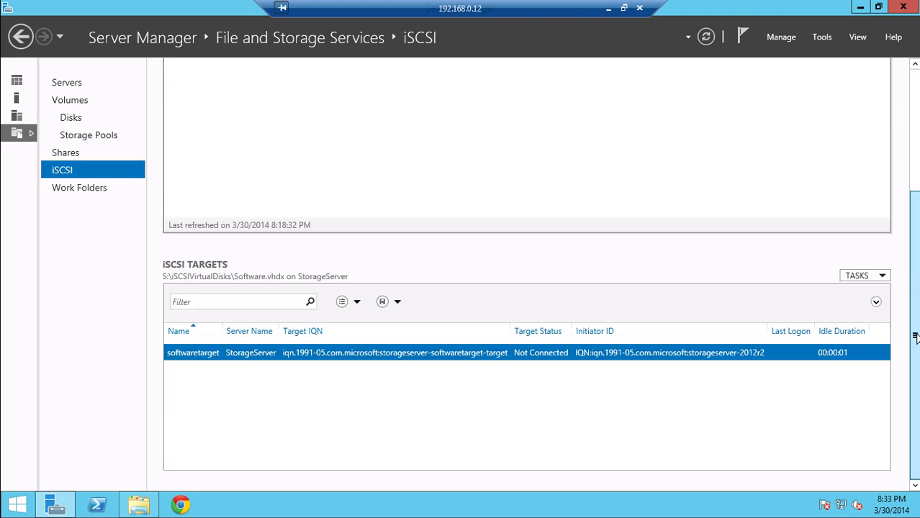
scroll(891, 197, up, 3)
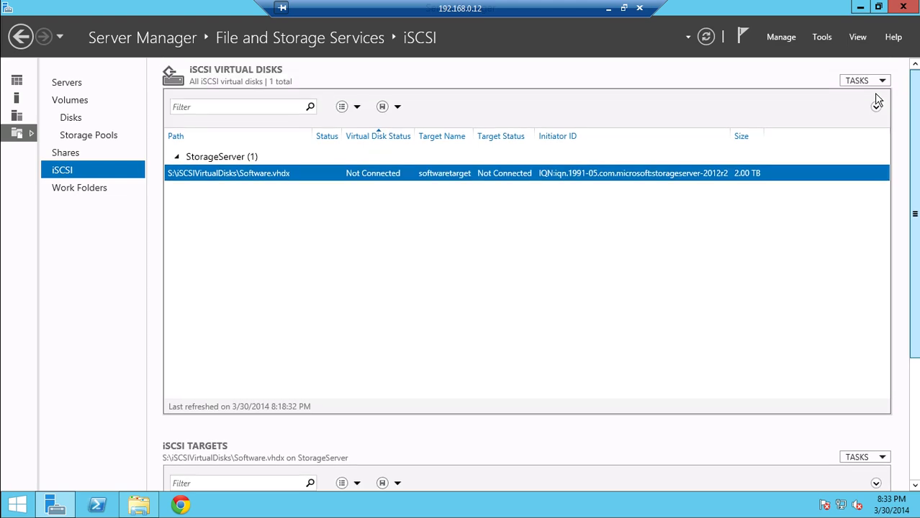
click(607, 7)
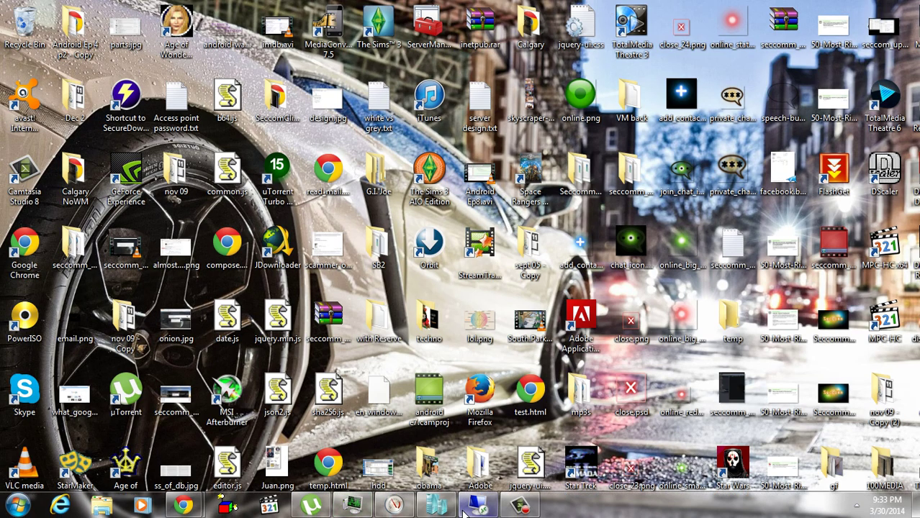
- Restore the Remote Desktop server session showing iSCSI Initiator Properties with softwaretarget listed as Inactive
click(520, 506)
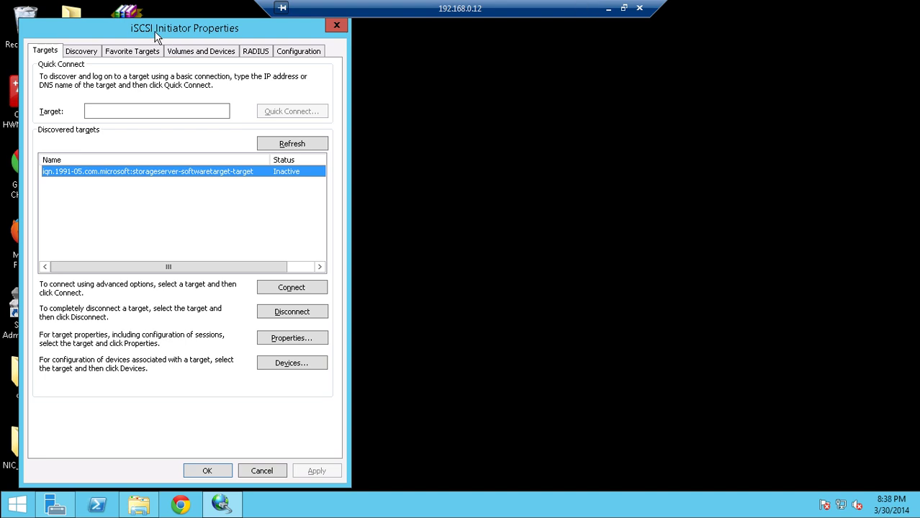
- Move the iSCSI Initiator Properties window to the left and shift the RDP connection bar out of the way
drag(156, 31, 301, 36)
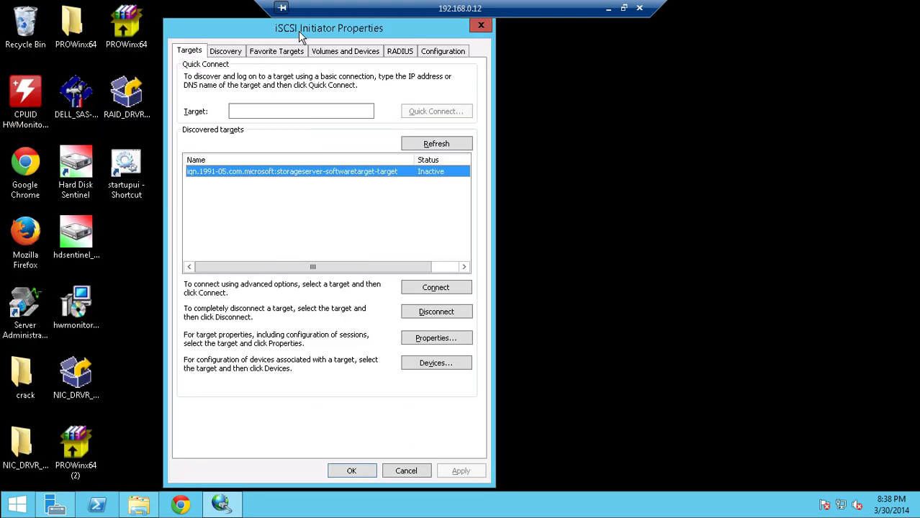
drag(221, 24, 99, 19)
drag(468, 8, 623, 33)
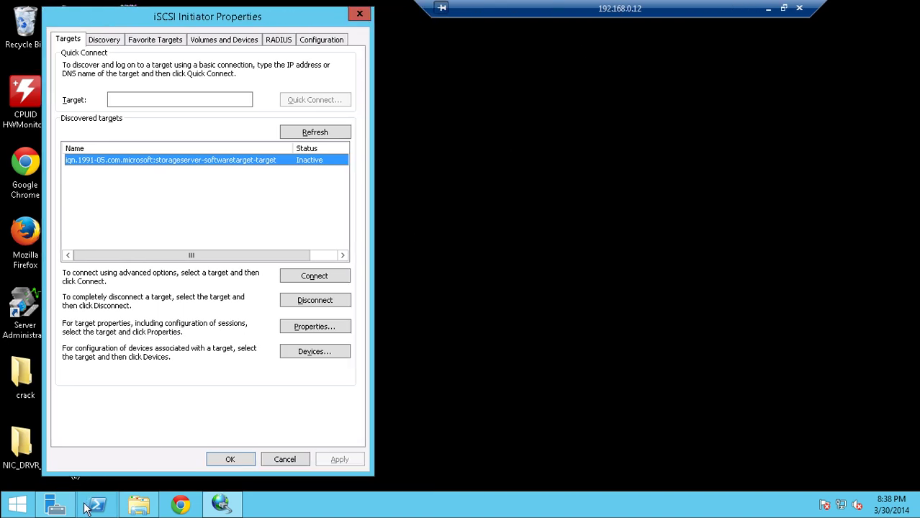
click(57, 504)
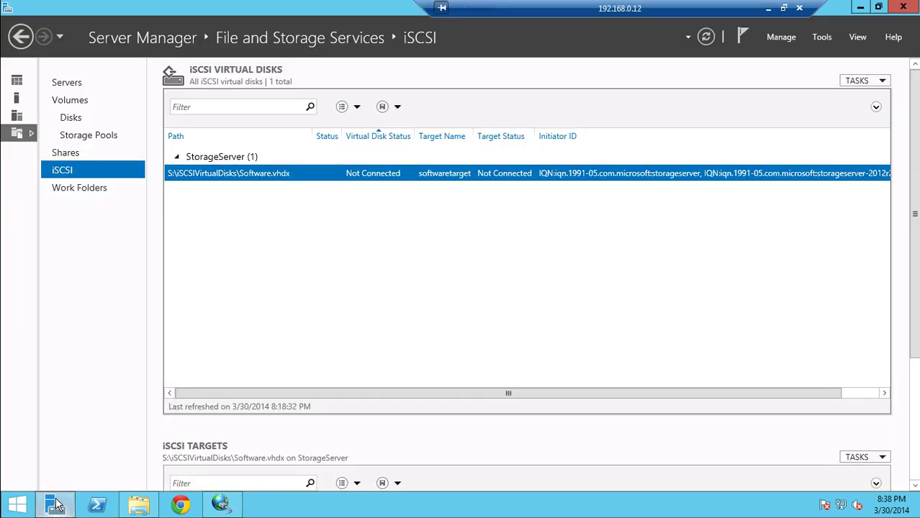
scroll(913, 228, down, 3)
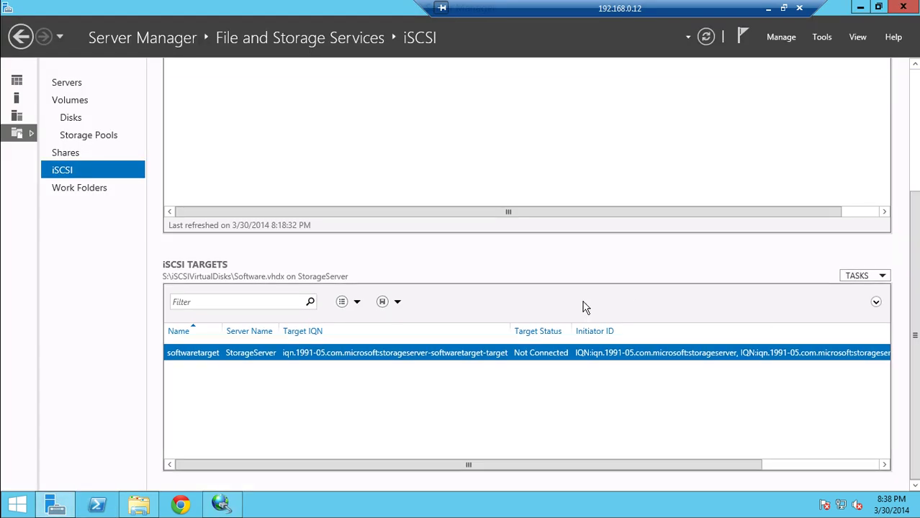
right_click(381, 358)
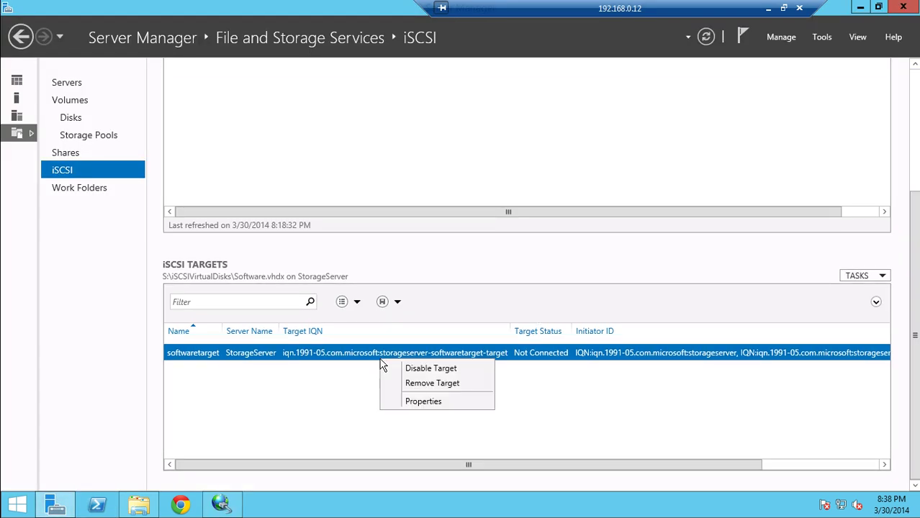
click(431, 401)
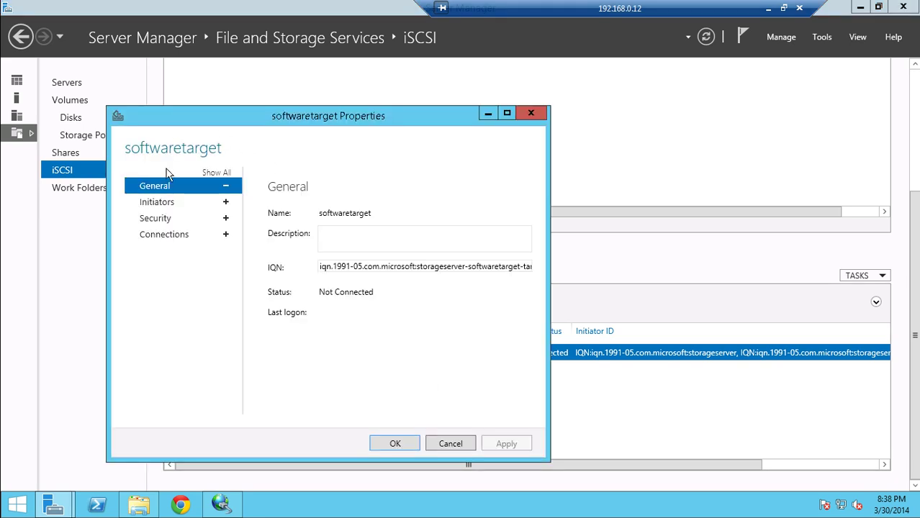
click(156, 203)
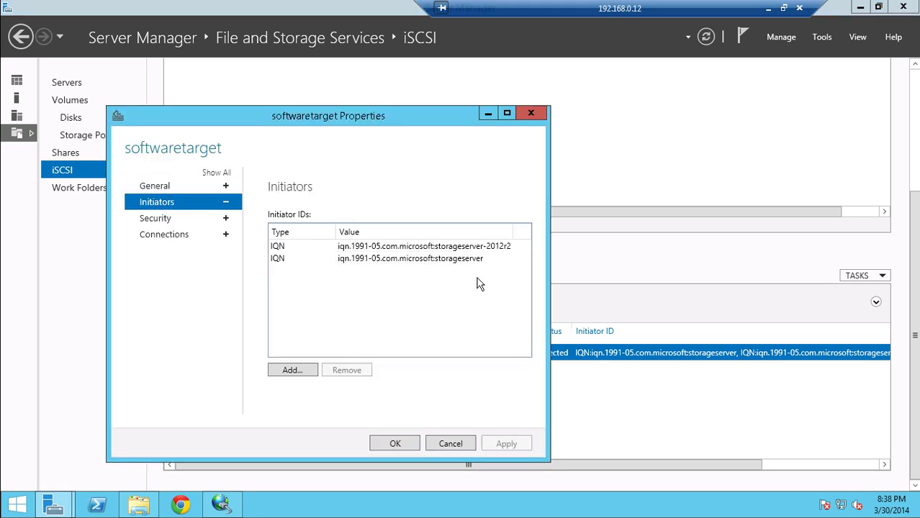
click(447, 249)
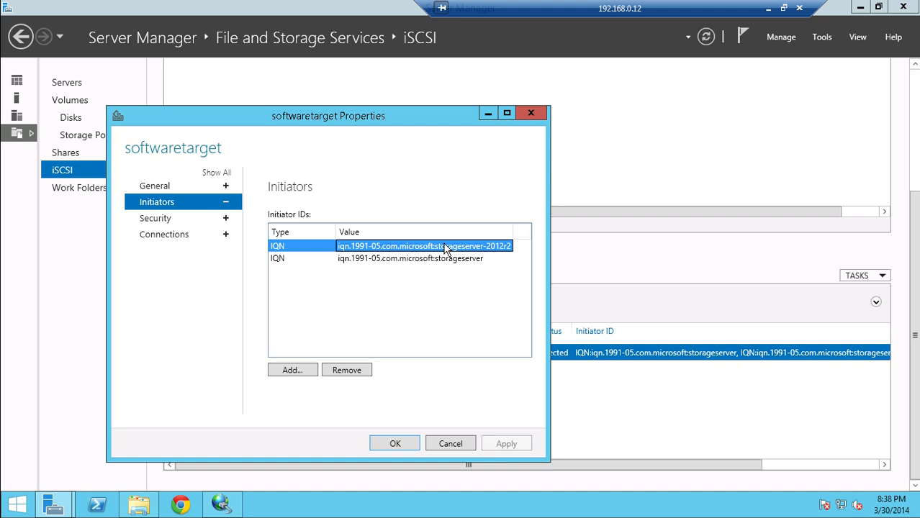
click(429, 259)
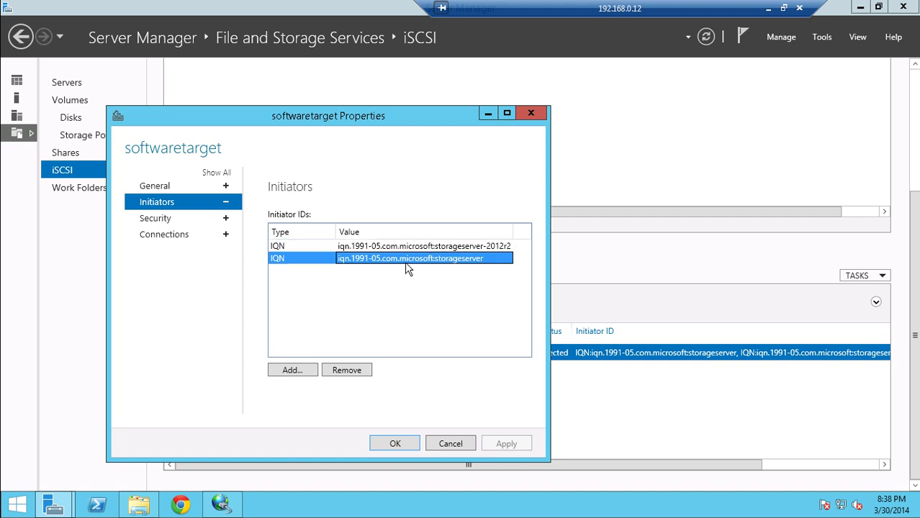
click(292, 370)
click(144, 163)
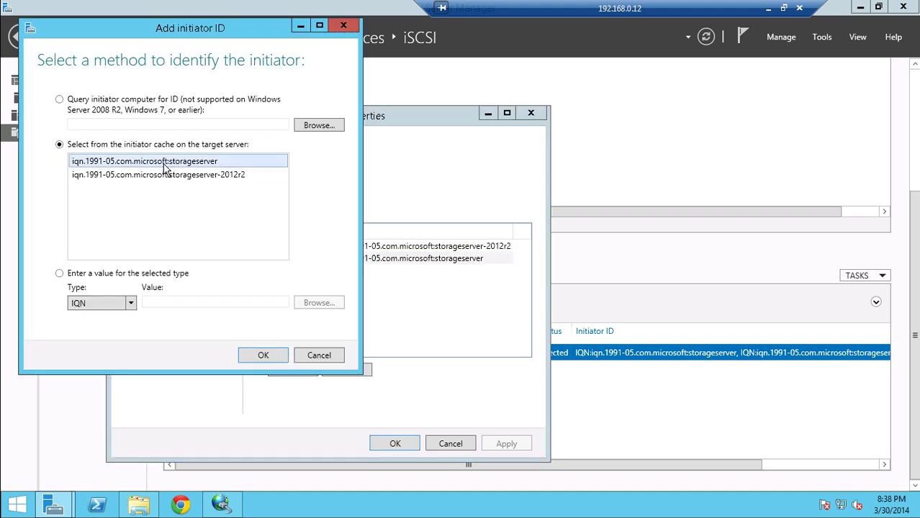
click(272, 363)
click(292, 369)
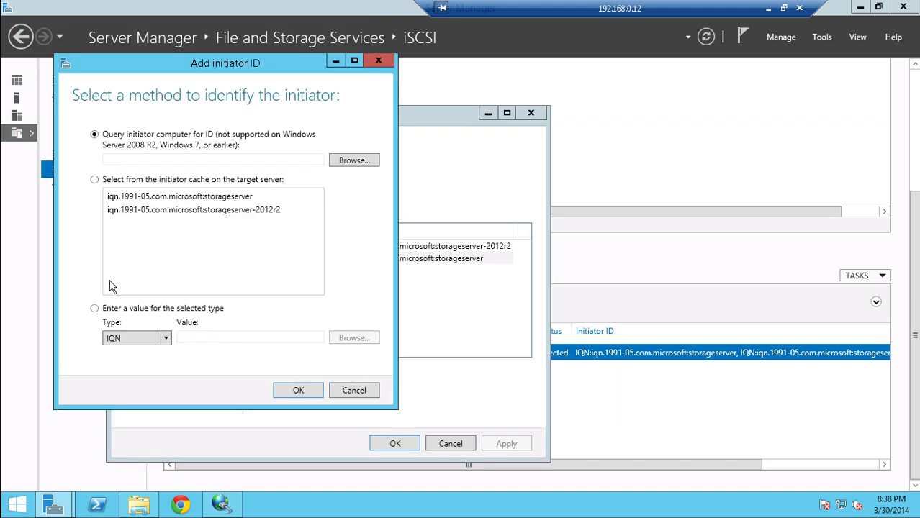
click(95, 308)
click(166, 338)
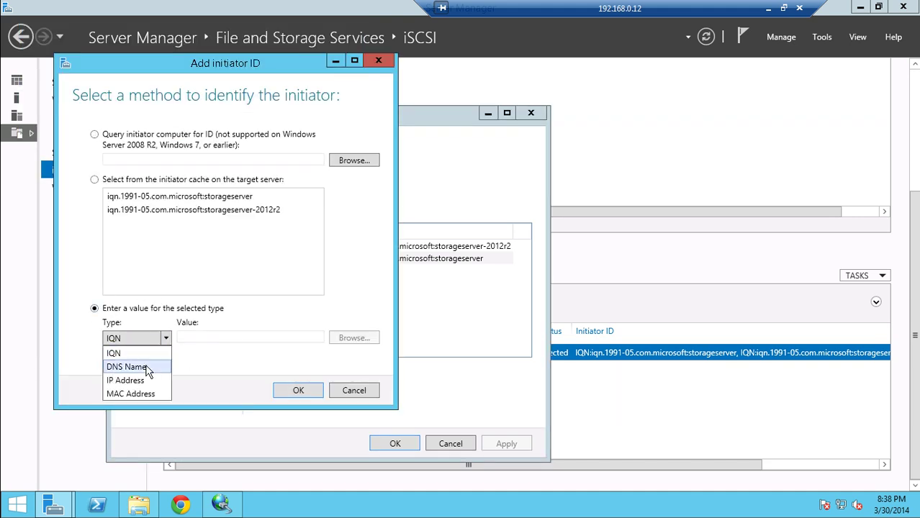
click(128, 368)
click(166, 339)
click(125, 380)
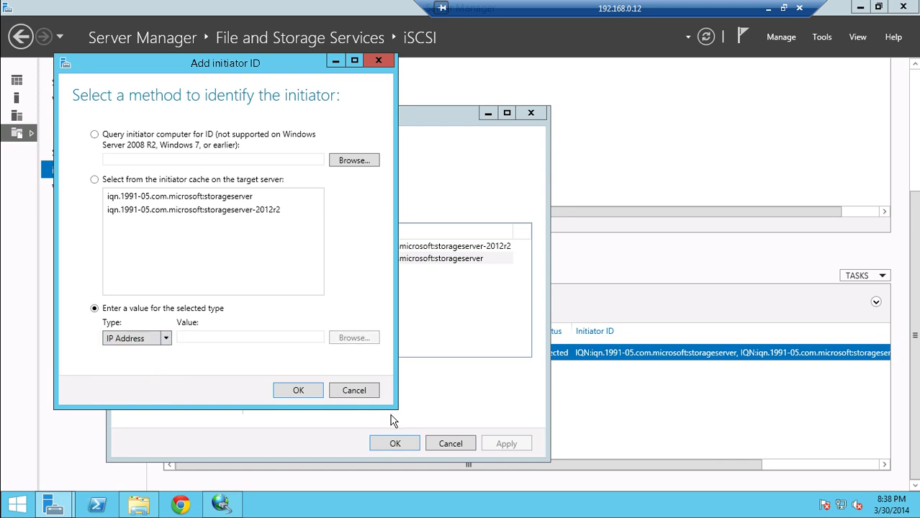
click(359, 393)
click(394, 446)
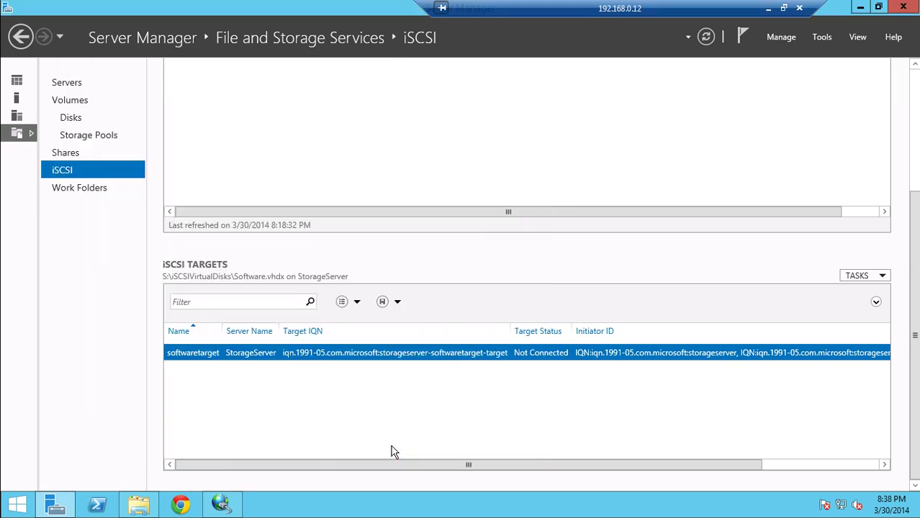
click(912, 119)
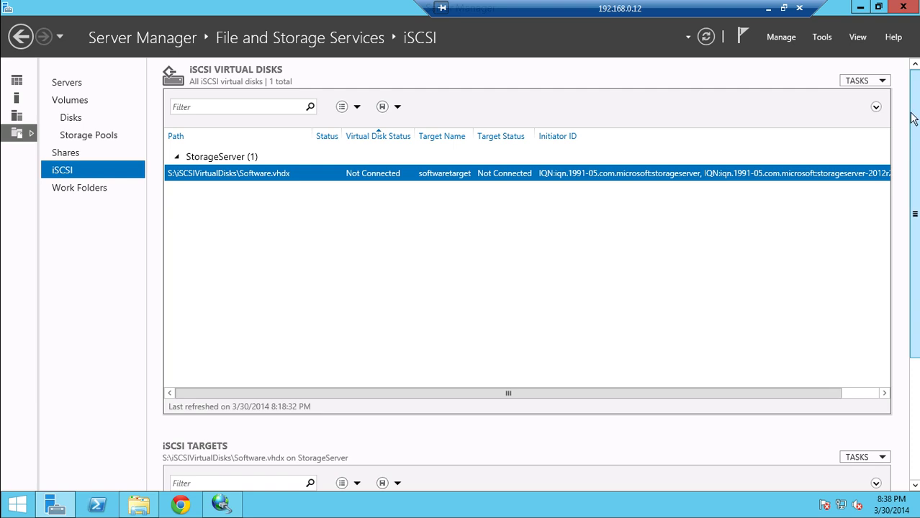
- Connect to the storageserver-softwaretarget-target IQN so its status reads Connected
click(861, 7)
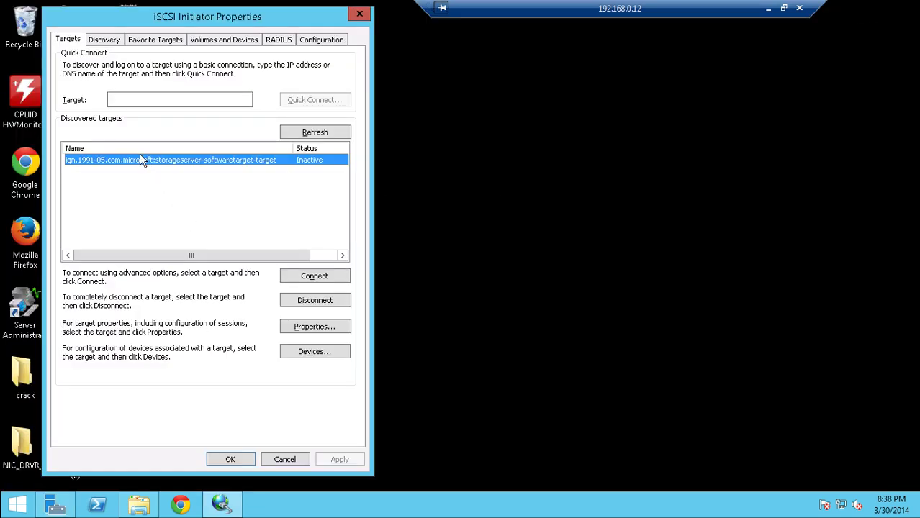
click(312, 281)
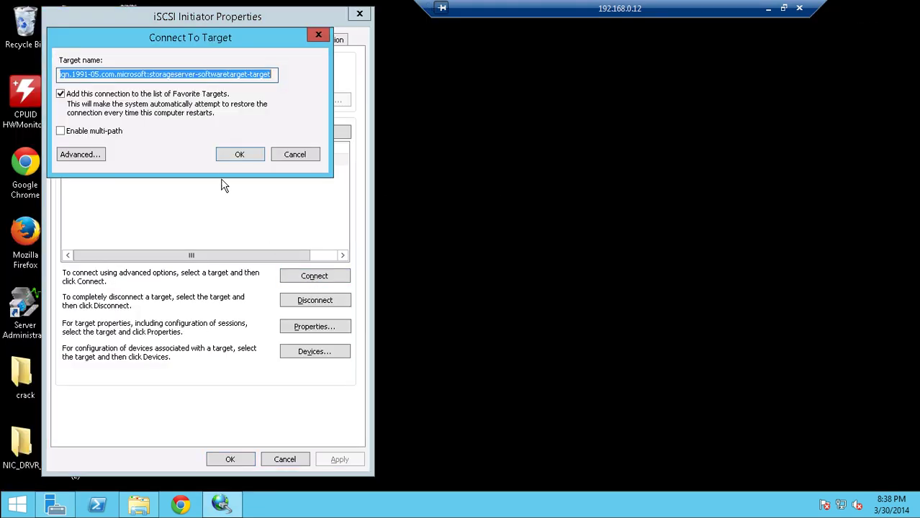
click(238, 158)
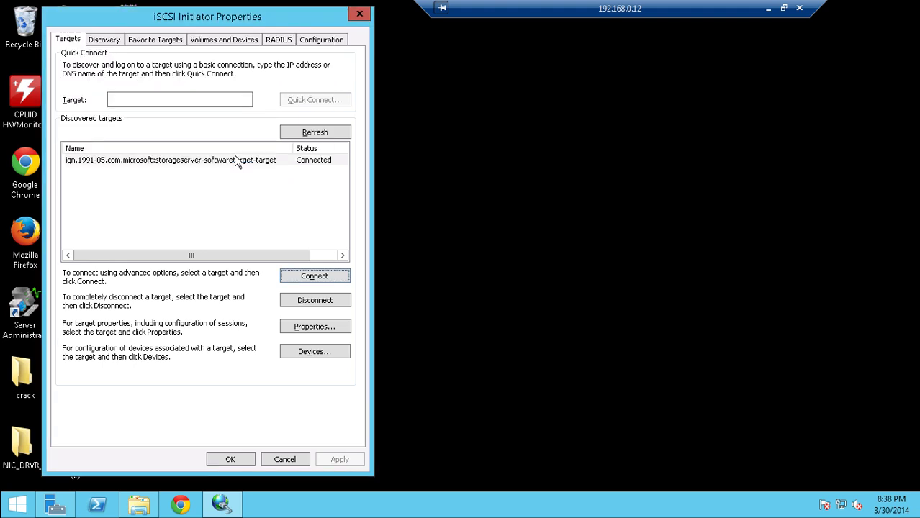
click(321, 165)
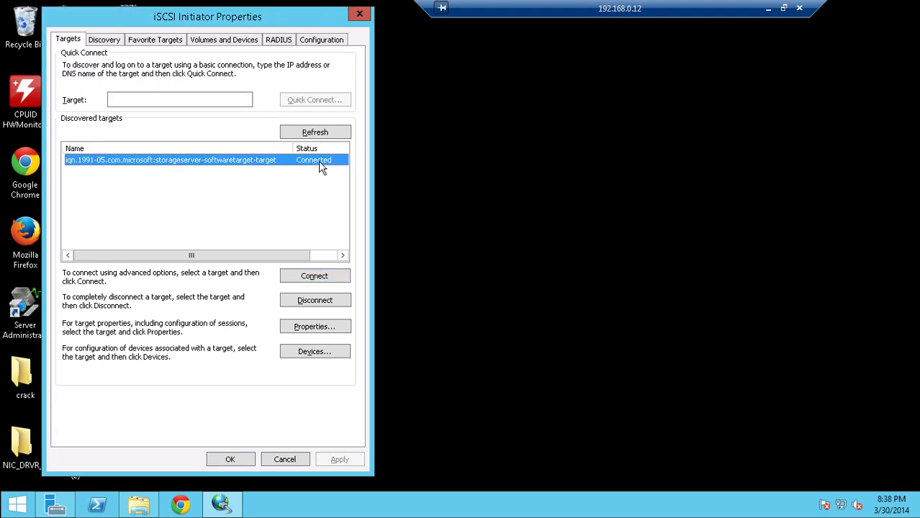